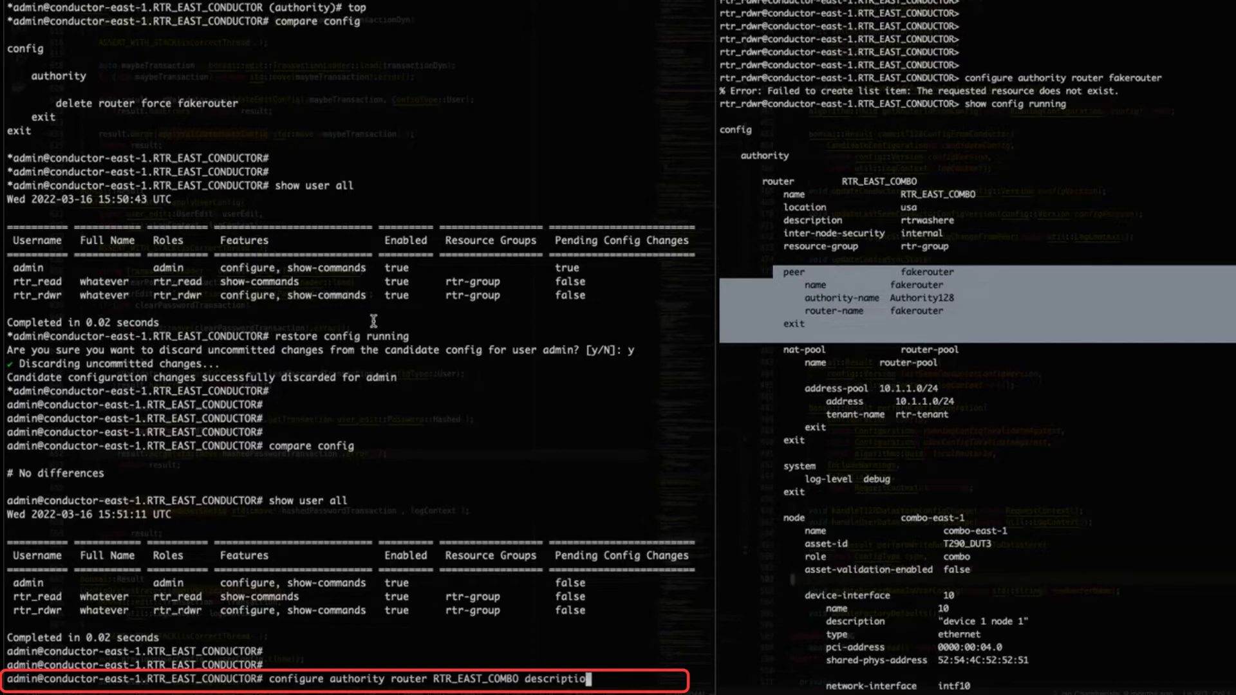
In the admin session, delete peer fakerouter from router RTR_EAST_COMBO and confirm the deletion
key(BackSpace)
key(BackSpace)
key(BackSpace)
key(BackSpace)
key(BackSpace)
key(BackSpace)
key(BackSpace)
key(BackSpace)
key(BackSpace)
key(BackSpace)
key(BackSpace)
key(Return)
text(delete )
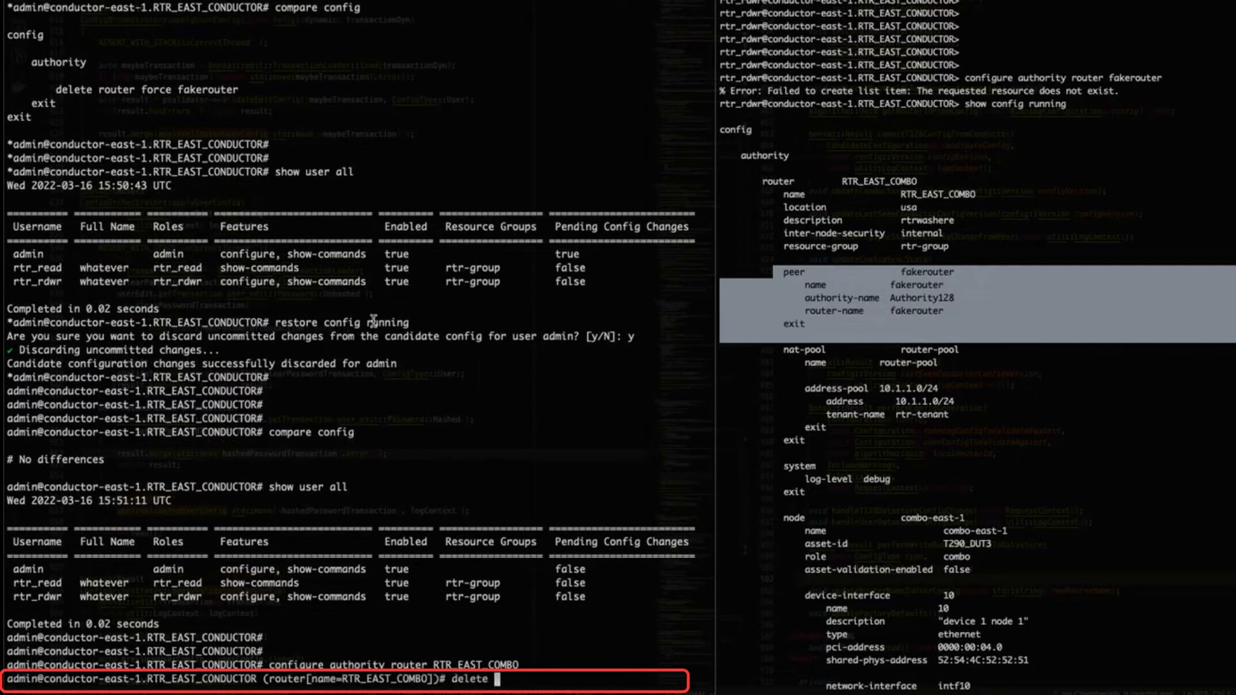
text(peer fakerouter)
key(Return)
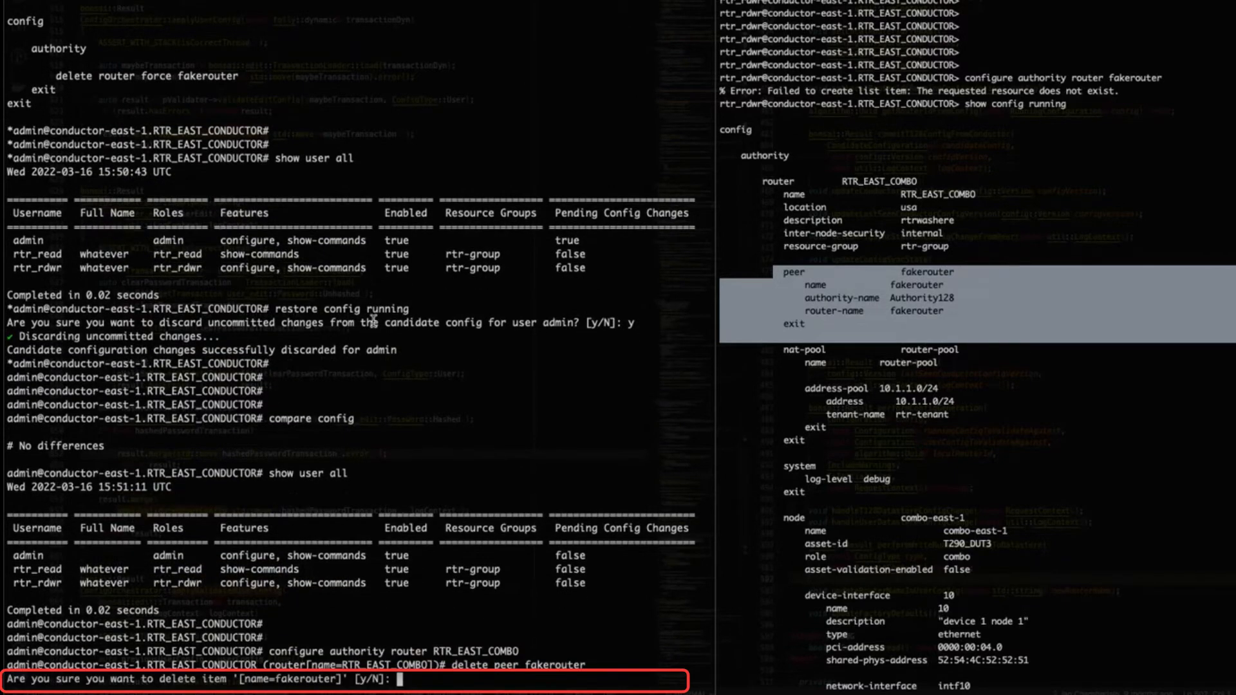
text(y)
key(Return)
key(Return)
key(Return)
key(Return)
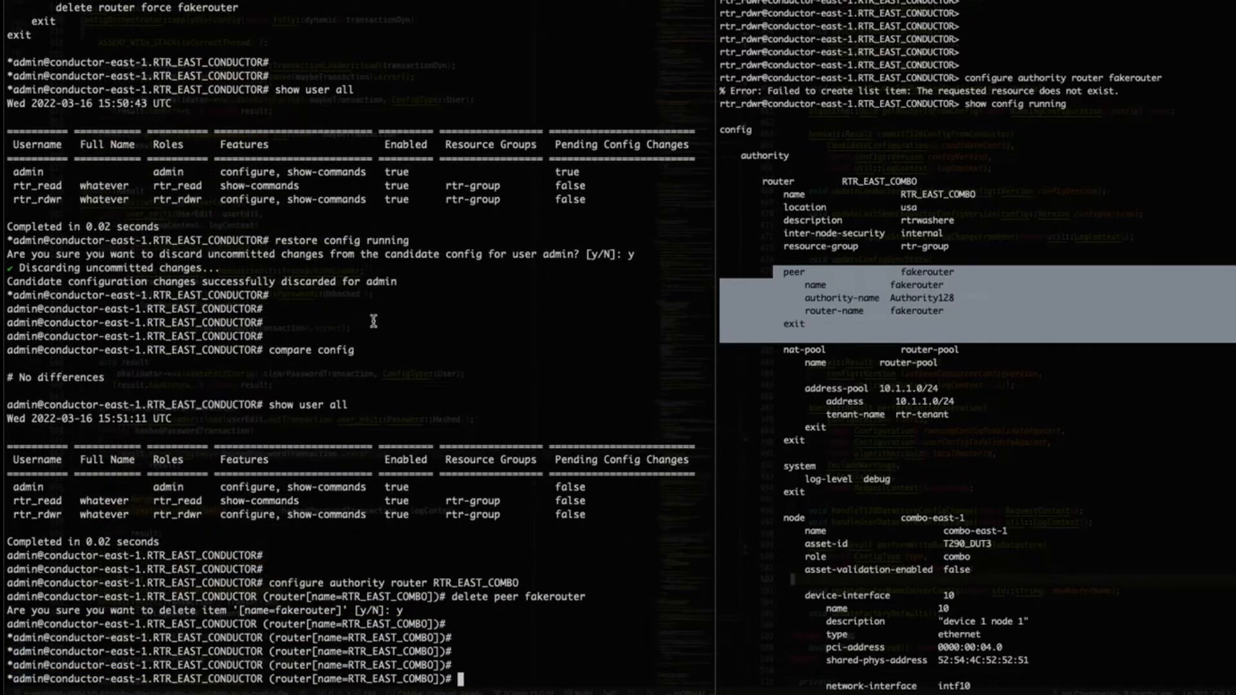
Return to the top configuration level and compare the admin candidate configuration with the running one
text(top)
key(Return)
text(com)
key(Tab)
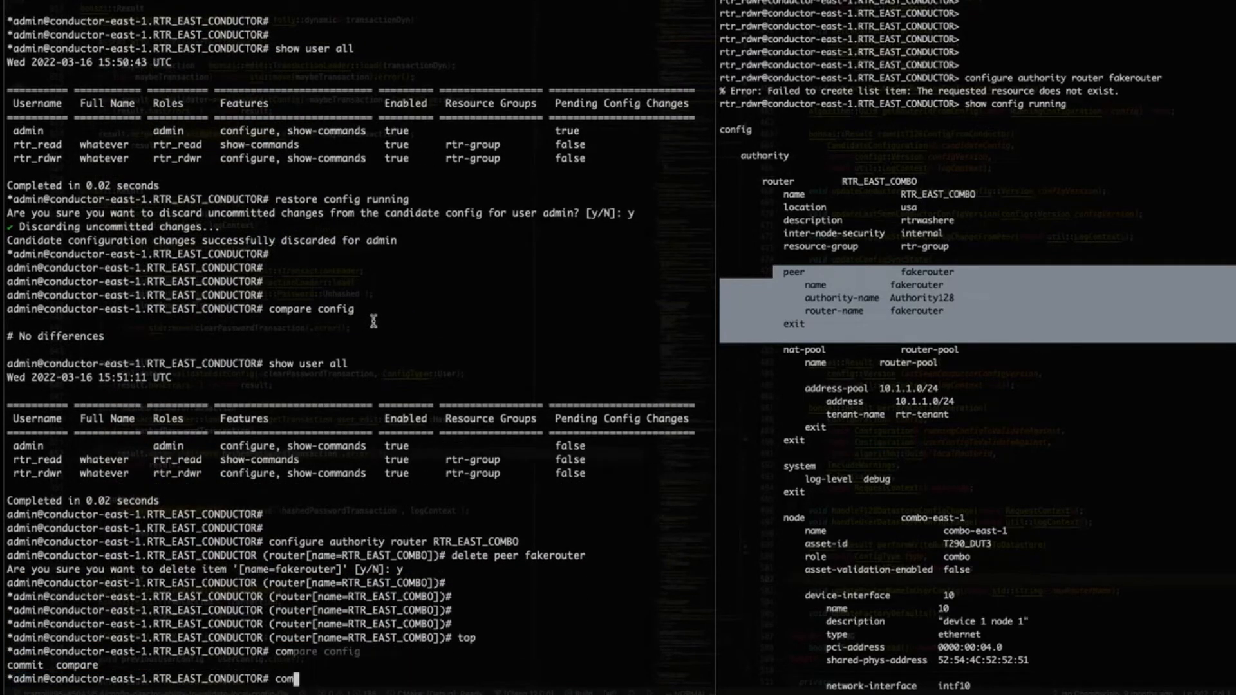
text(pare config)
key(Return)
key(Return)
key(Return)
key(Return)
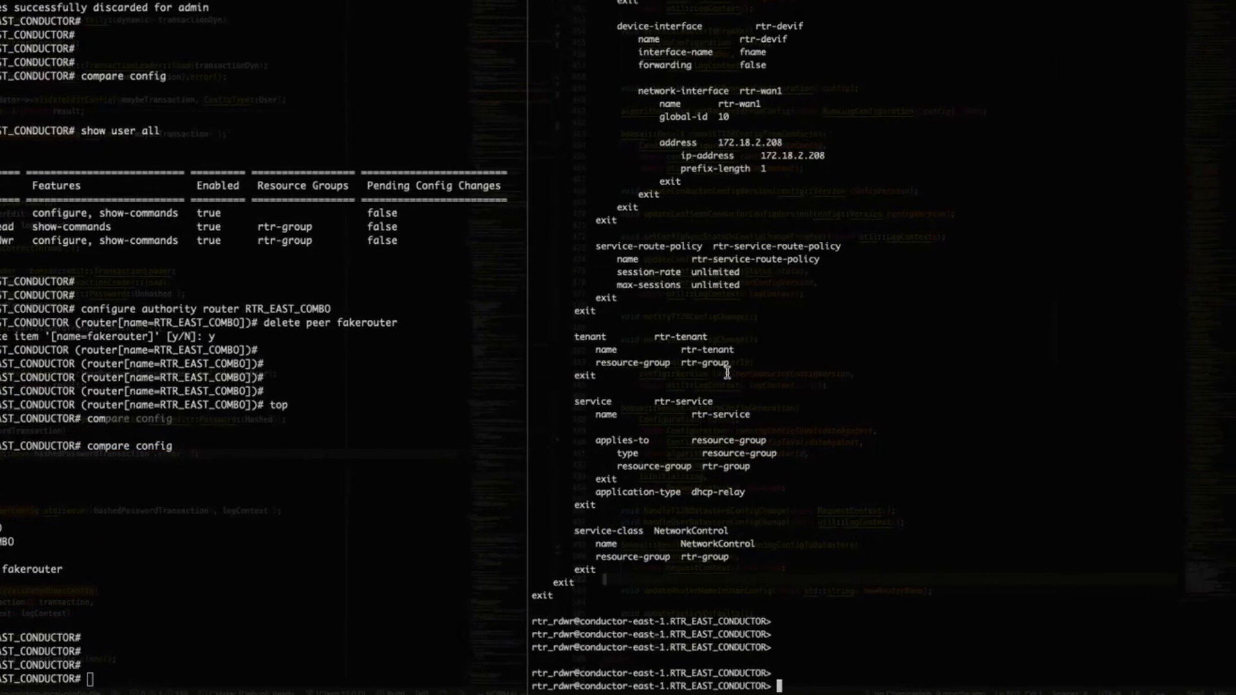
In the rtr_rdwr session, enter the configuration of peer fakerouter under router RTR_EAST_COMBO
text(configure authority router fakerouter)
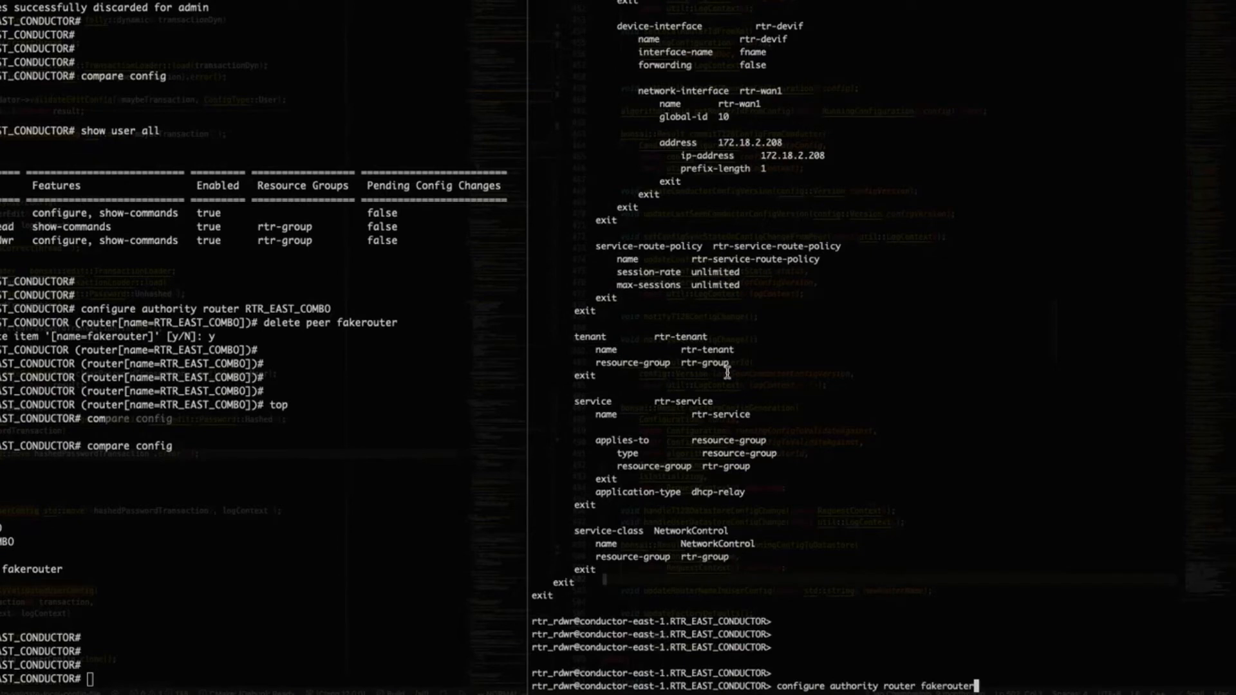
key(BackSpace)
key(BackSpace)
key(BackSpace)
key(BackSpace)
key(BackSpace)
key(BackSpace)
key(BackSpace)
key(BackSpace)
key(BackSpace)
key(BackSpace)
text(R)
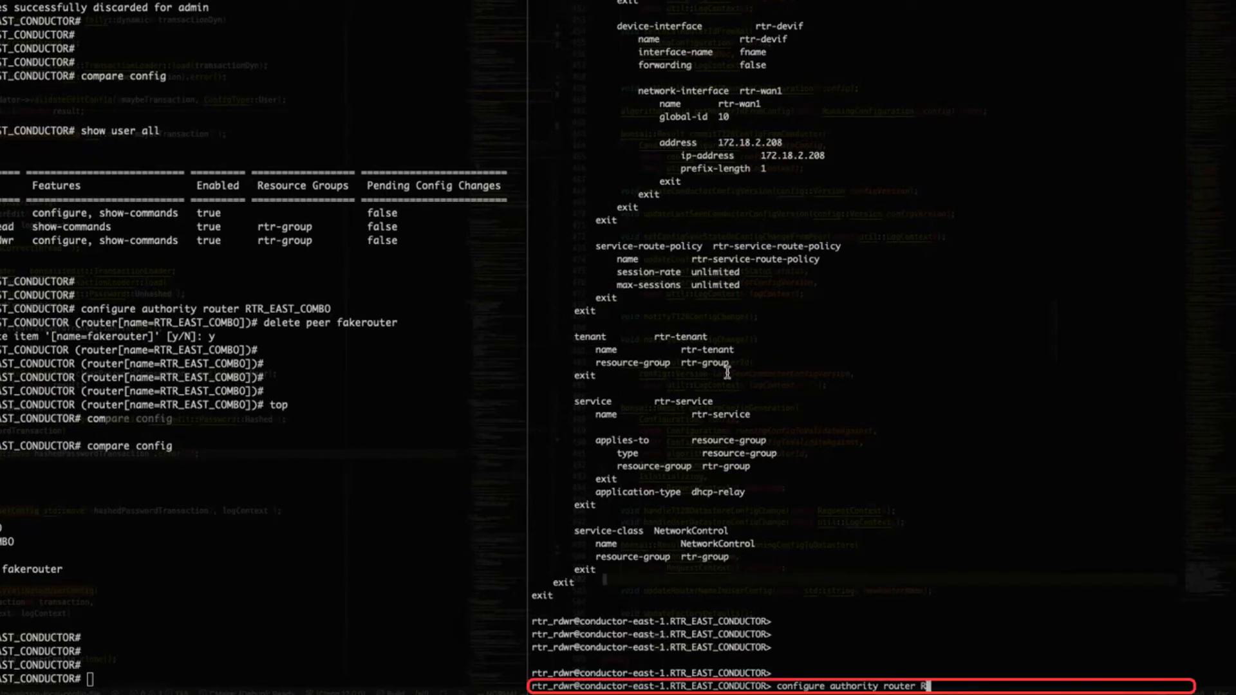
text(T)
key(Tab)
key(Return)
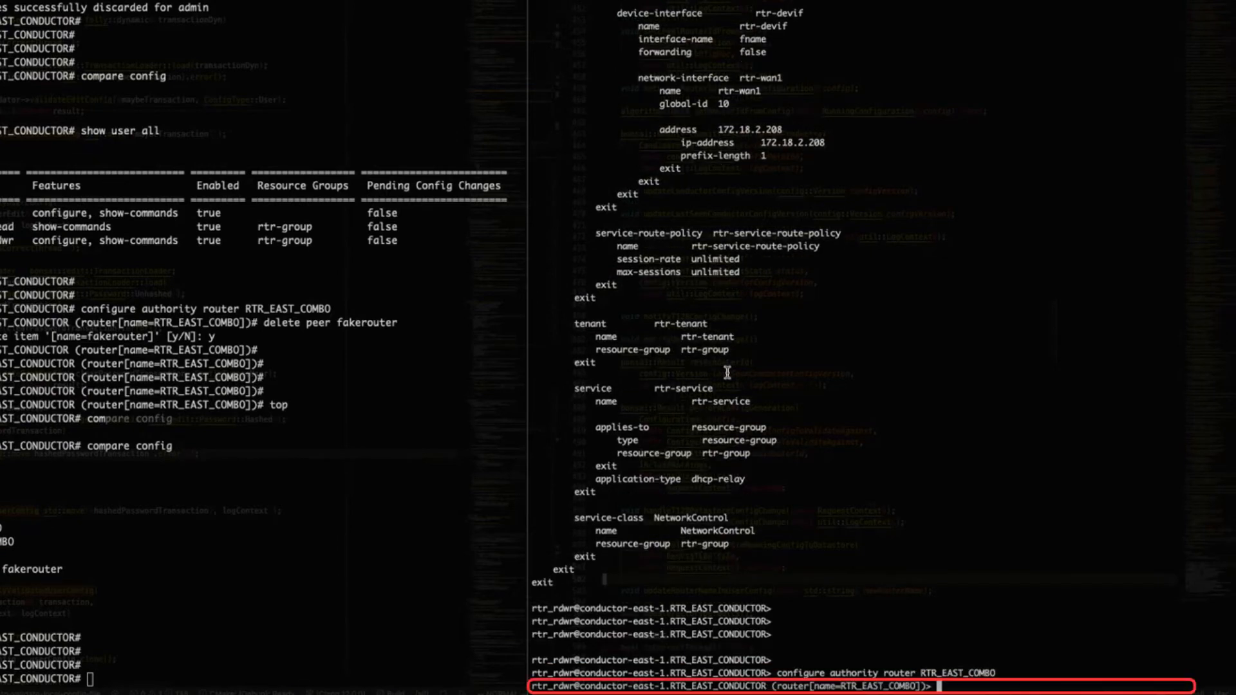
text(peer fakerouter)
key(Return)
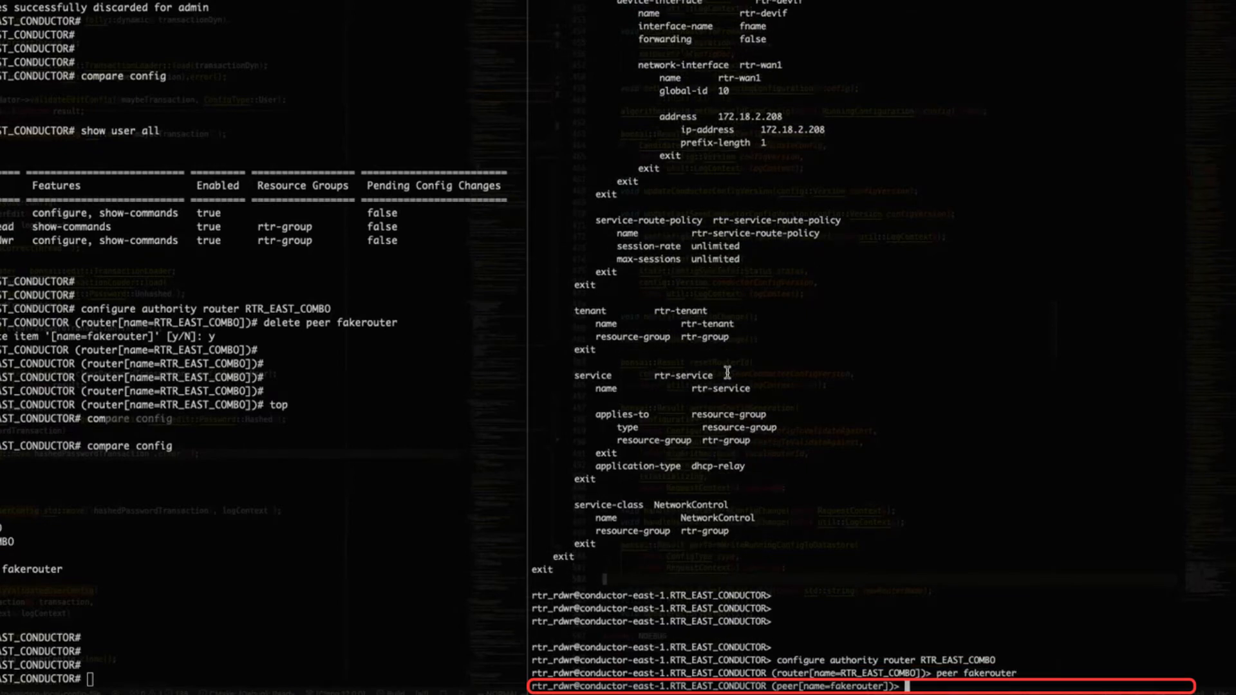
Show the peer's current settings and set its authority-name to Authority129
key(Tab)
text(show)
key(Return)
text(authority-name Author)
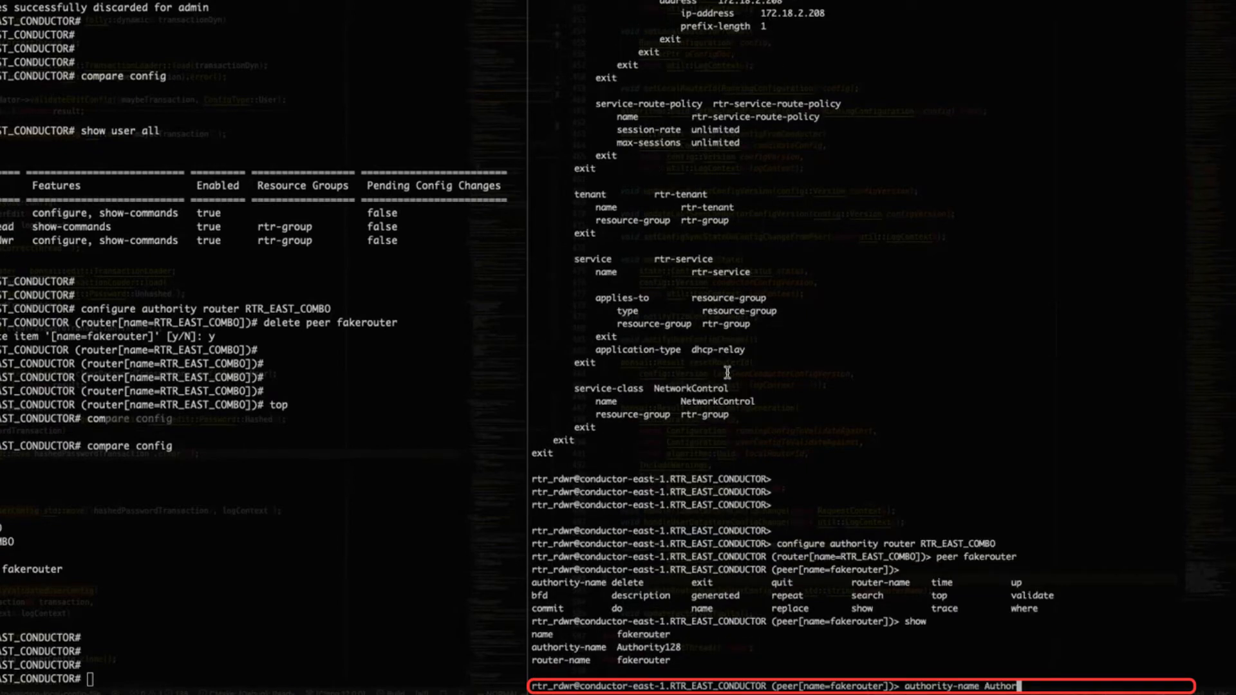
text(ity19)
text(9)
key(Return)
key(Return)
key(Return)
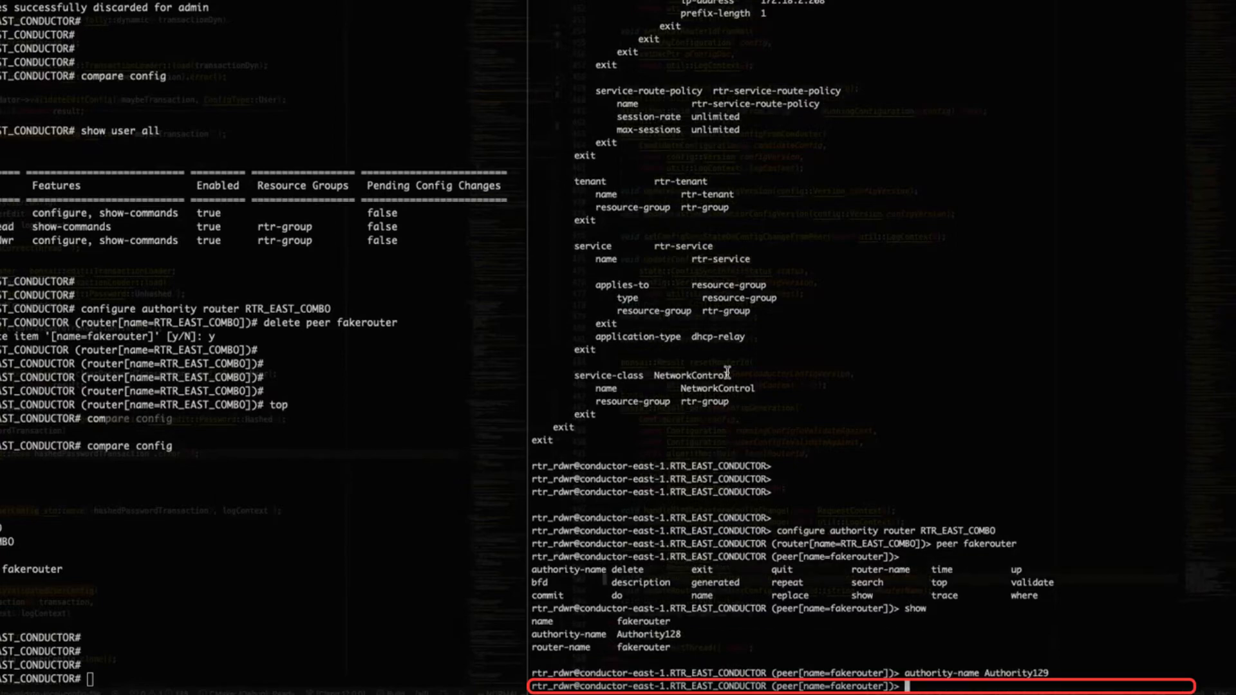
Return to the top level in the rtr_rdwr session and compare its candidate configuration with the running one
text(top)
key(Return)
text(com)
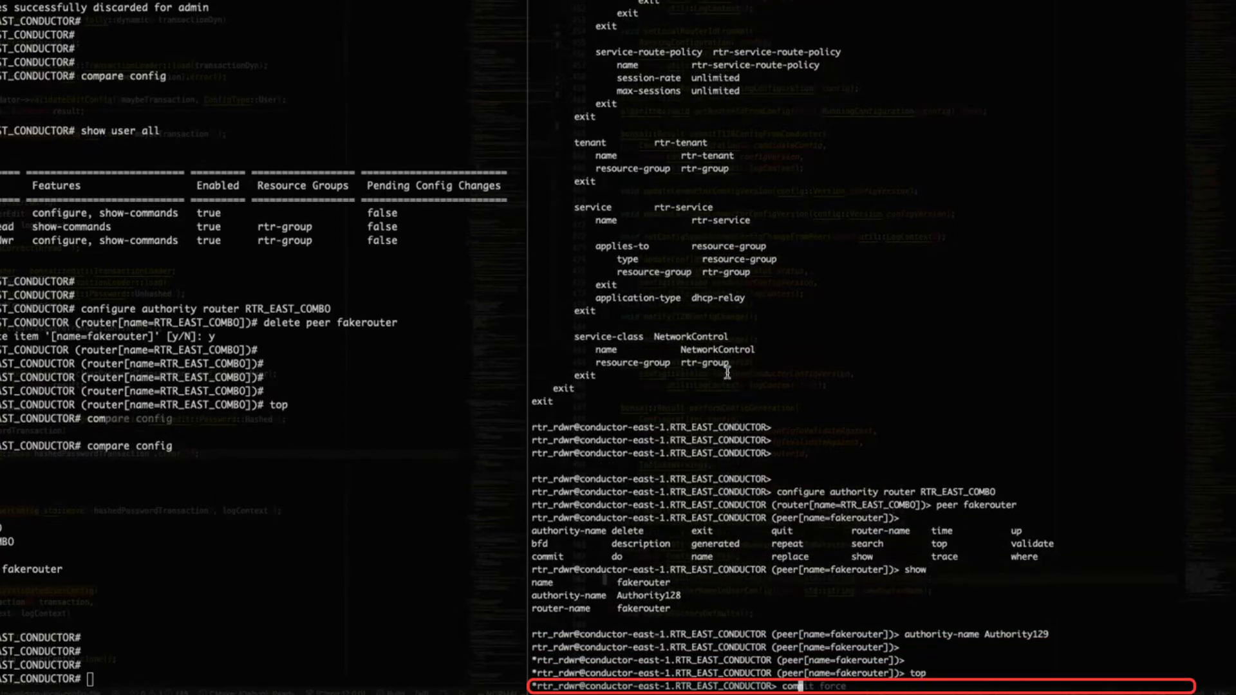
text(pare config)
key(Return)
key(Return)
key(Return)
key(Return)
key(Return)
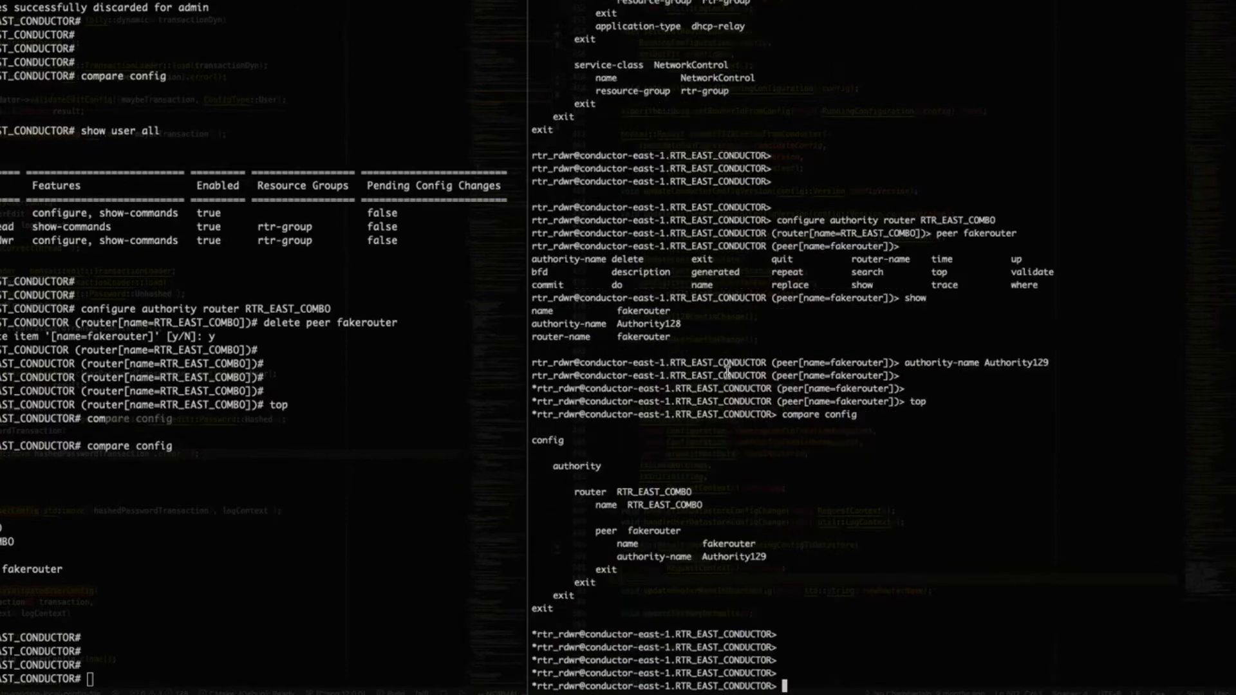
drag(585, 531, 703, 533)
Switch to the admin session and force-commit the deletion of peer fakerouter
click(253, 485)
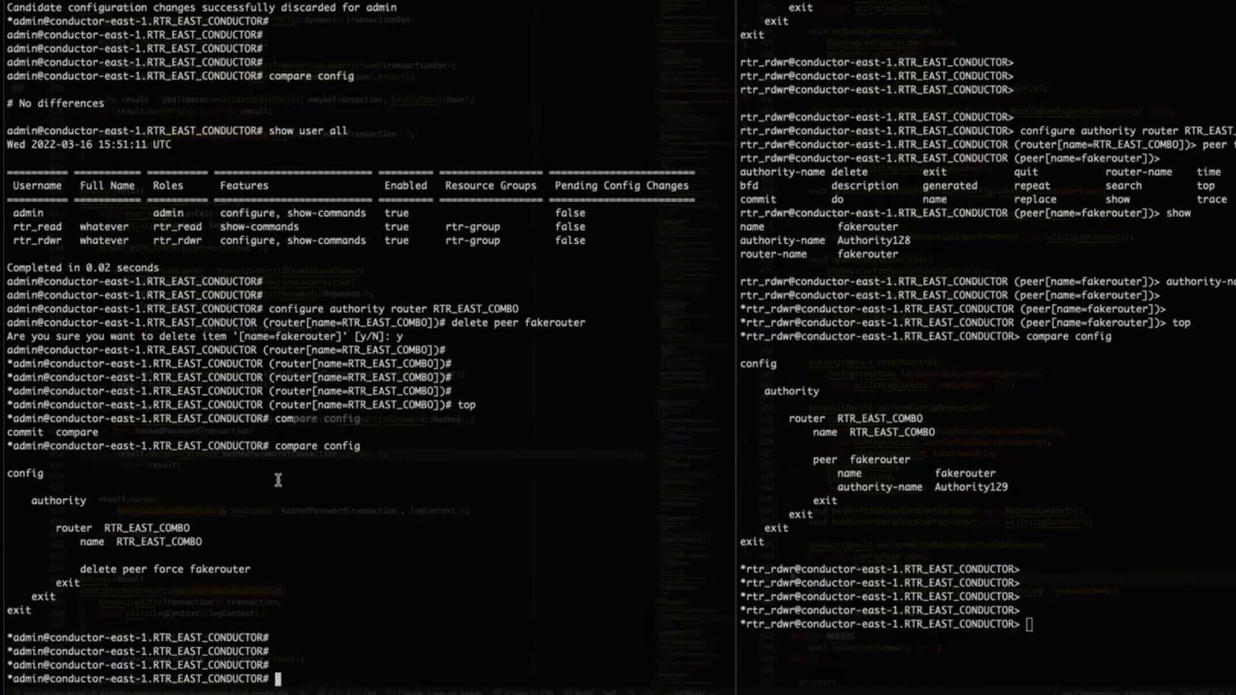
text(commit)
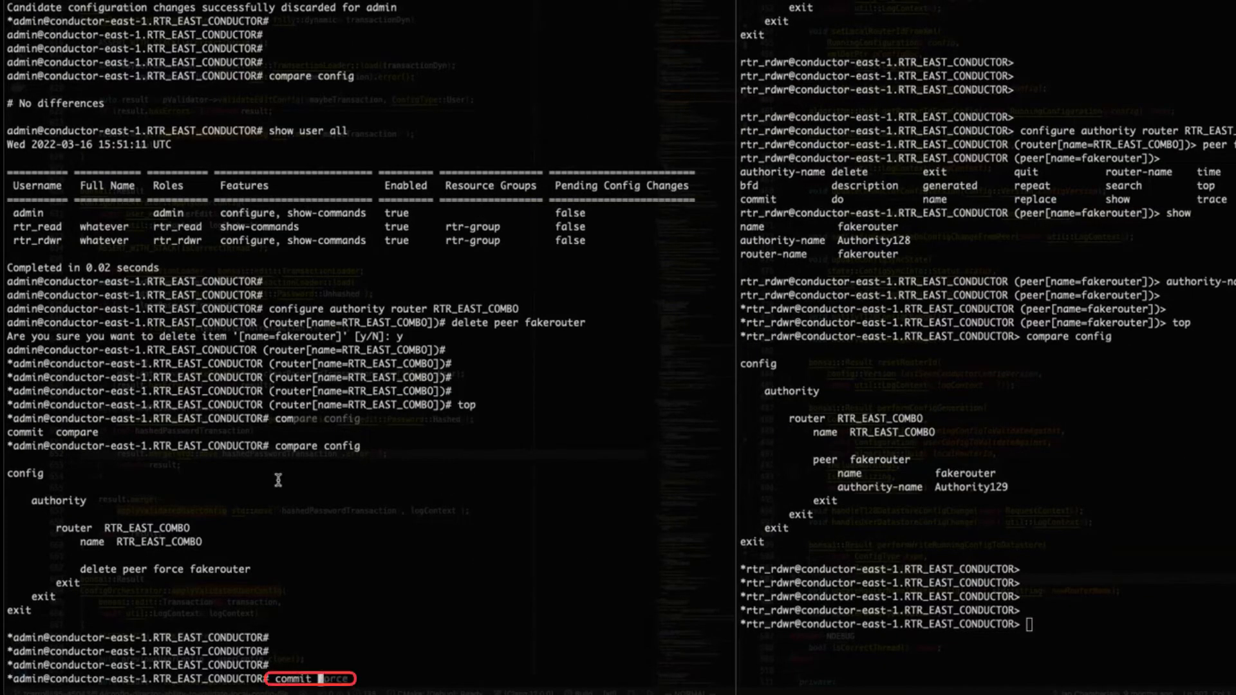
key(Right)
key(Return)
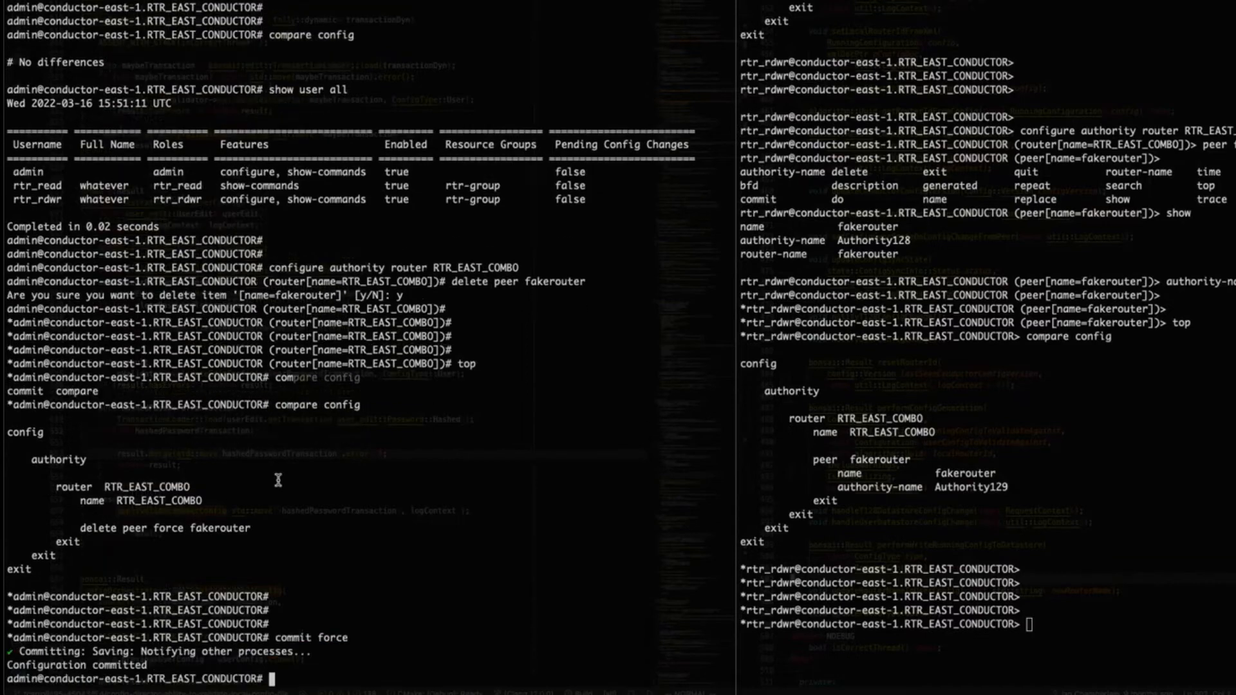
key(Return)
key(Return)
key(Return)
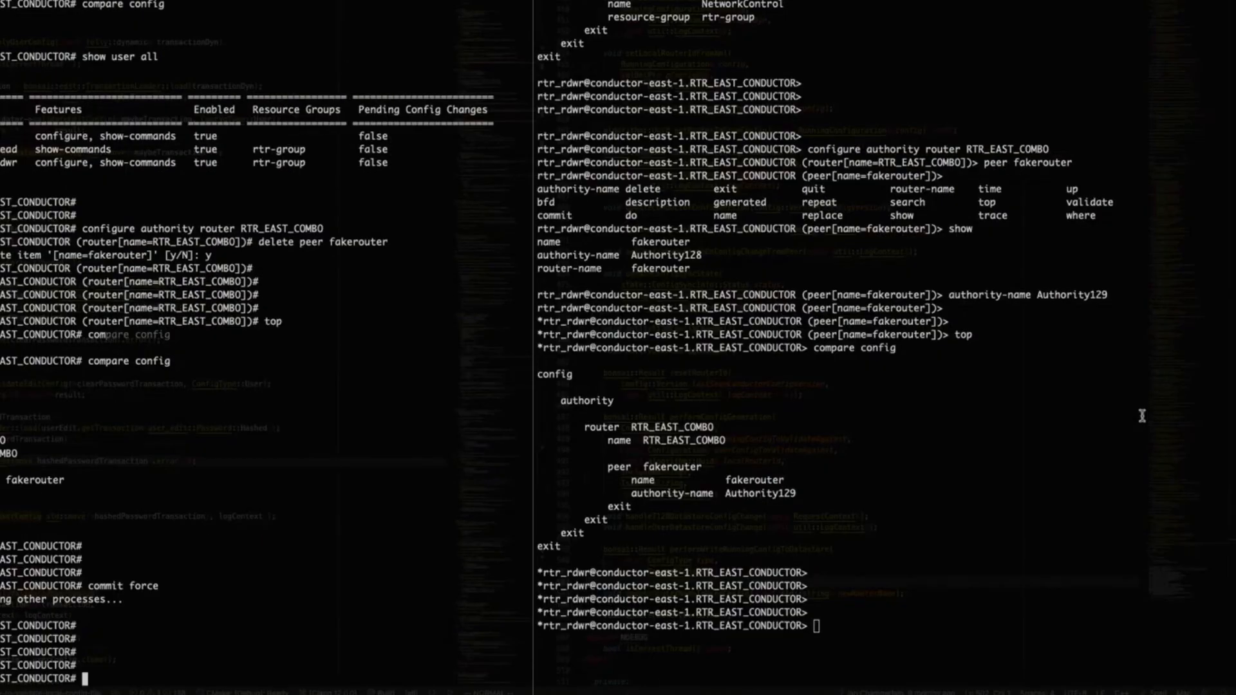
Compare the configuration again in the rtr_rdwr session to check its pending peer change after the admin commit
click(1142, 415)
key(Up)
key(Return)
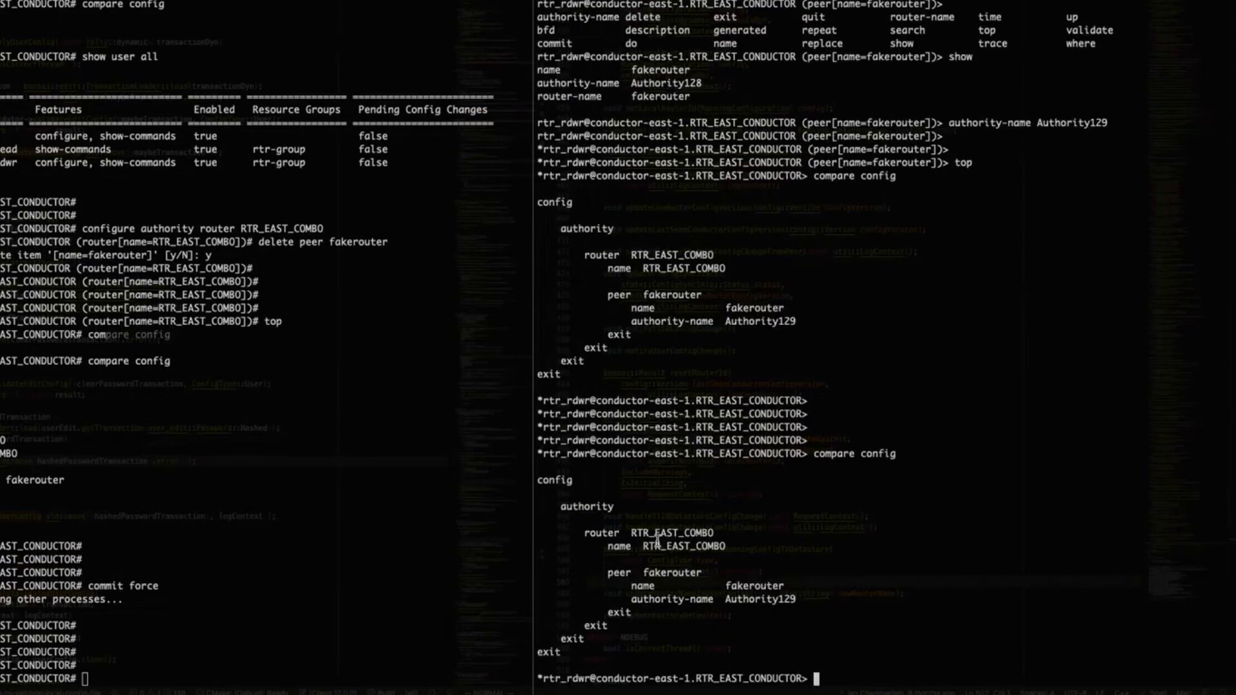
key(Return)
key(Return)
key(Return)
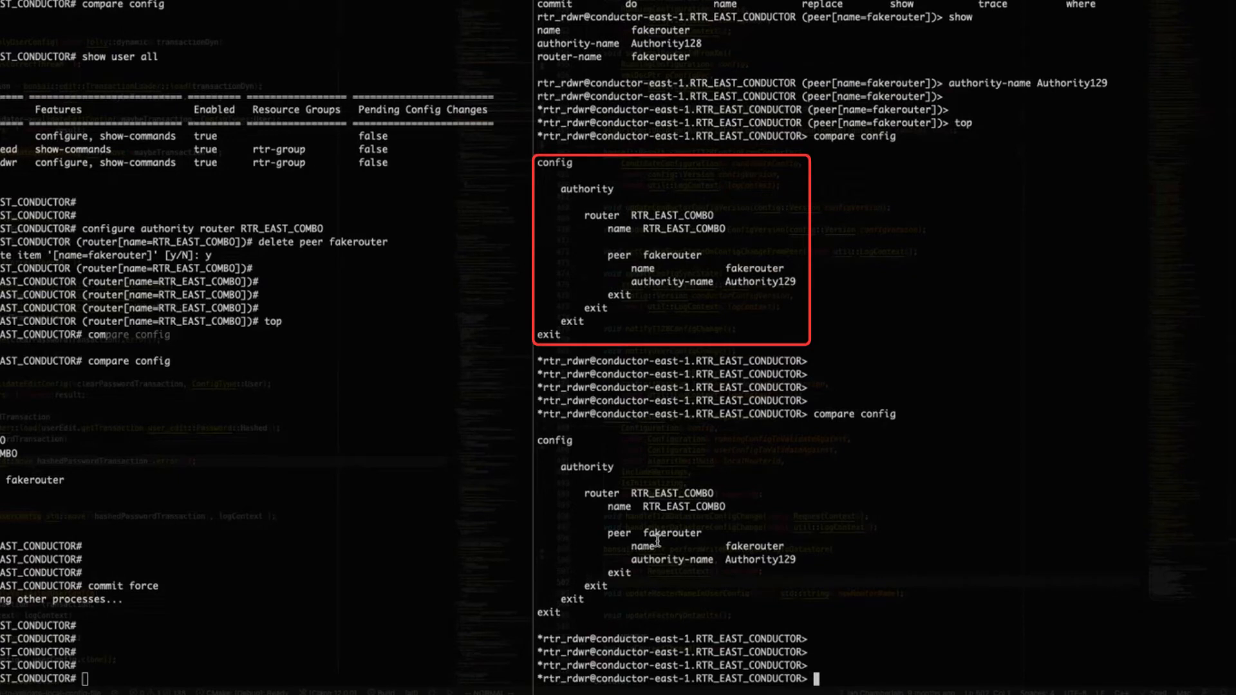
key(Return)
key(Return)
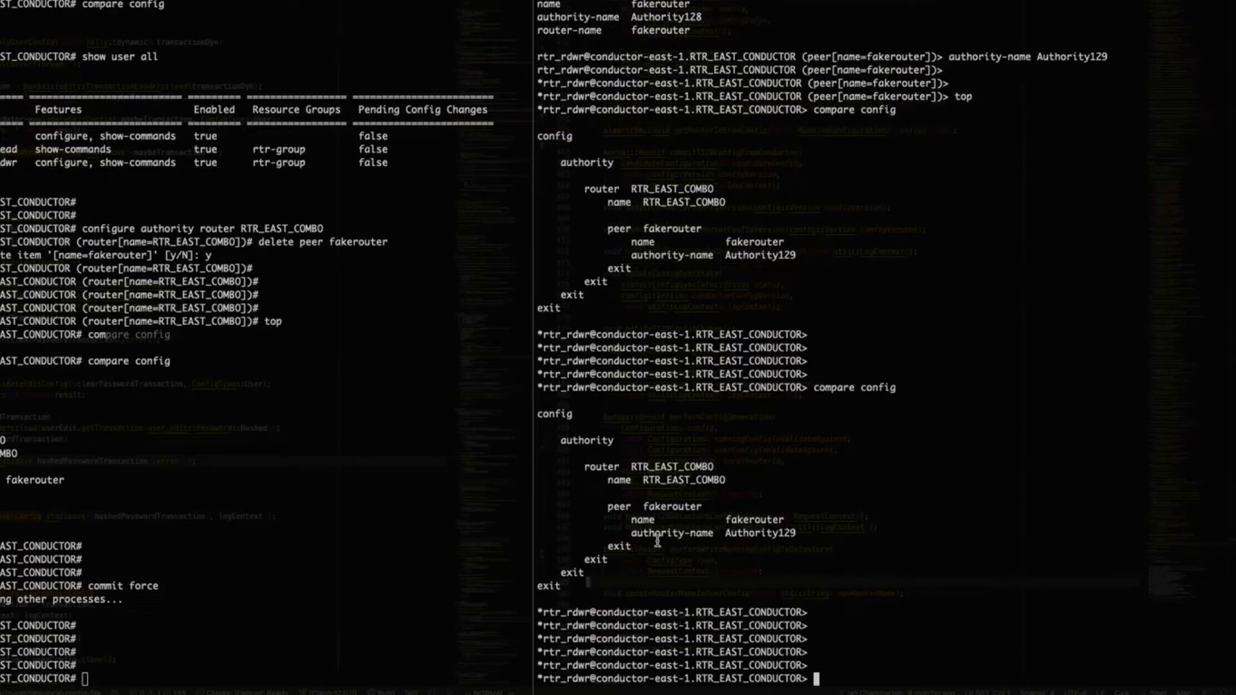
Try to force-commit the rtr_rdwr peer change, and compare the configuration for preserved changes
text(commit force)
key(Return)
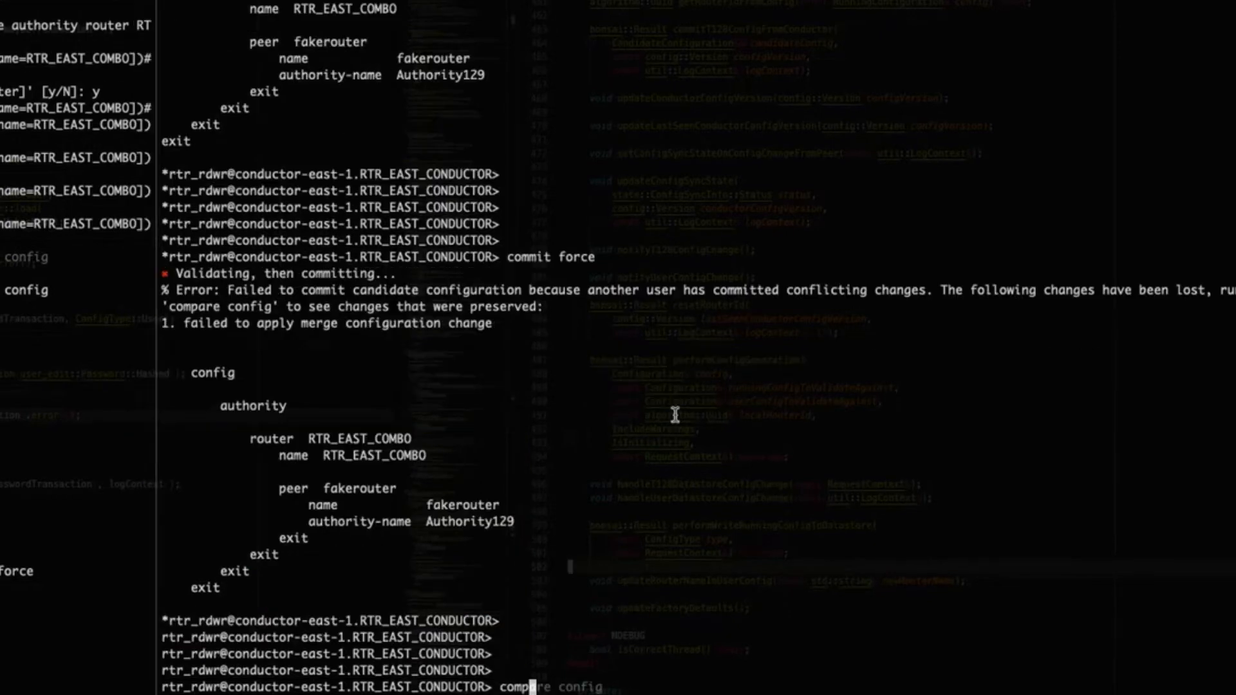
text(are config)
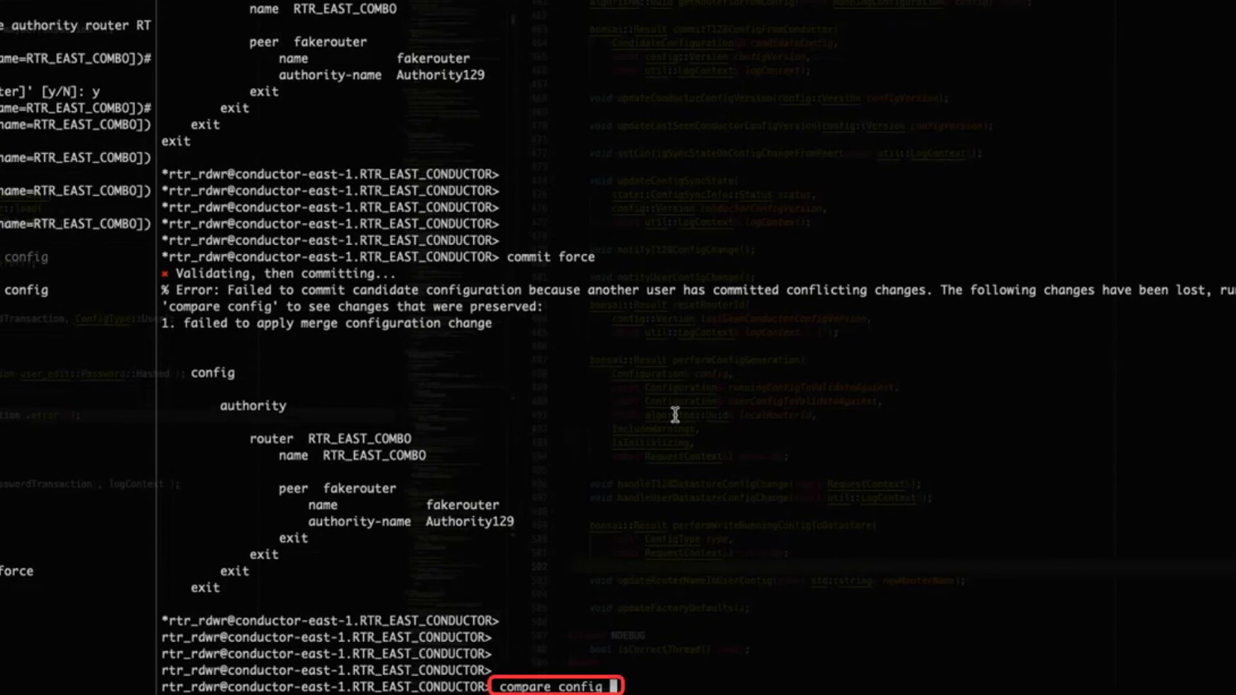
key(Return)
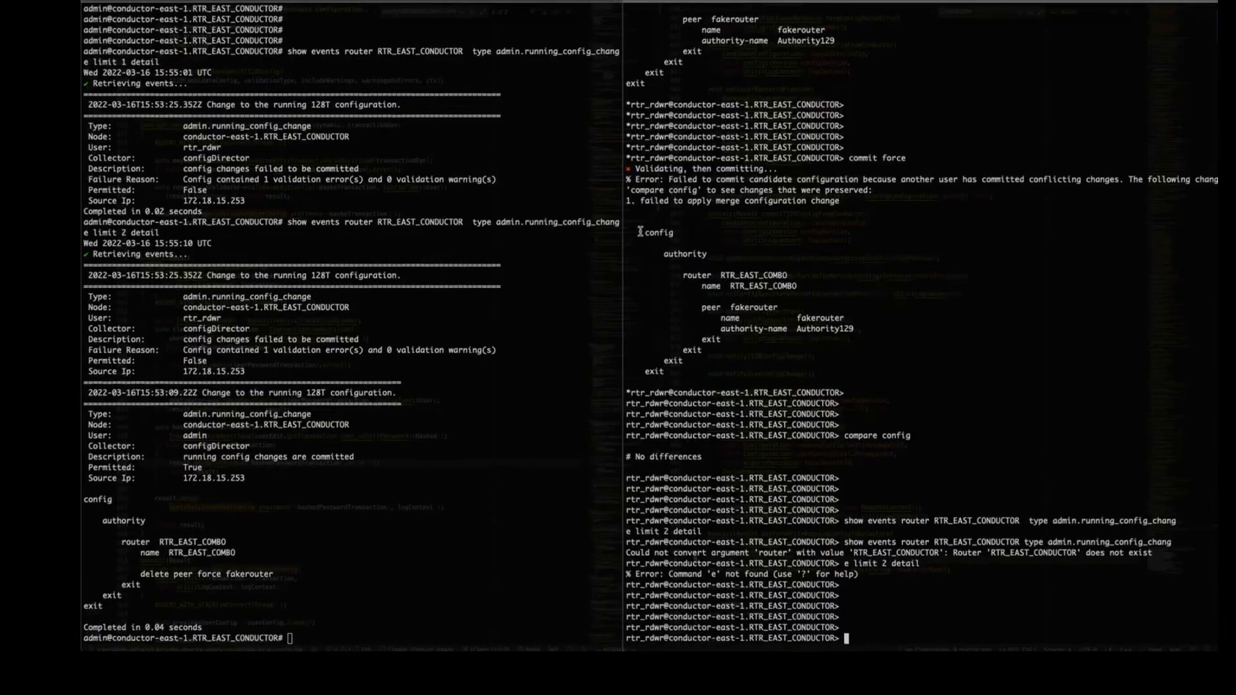
Copy the lost configuration block with peer fakerouter and authority-name Authority129 from the commit output and reapply it at the rtr_rdwr prompt
drag(615, 233, 761, 386)
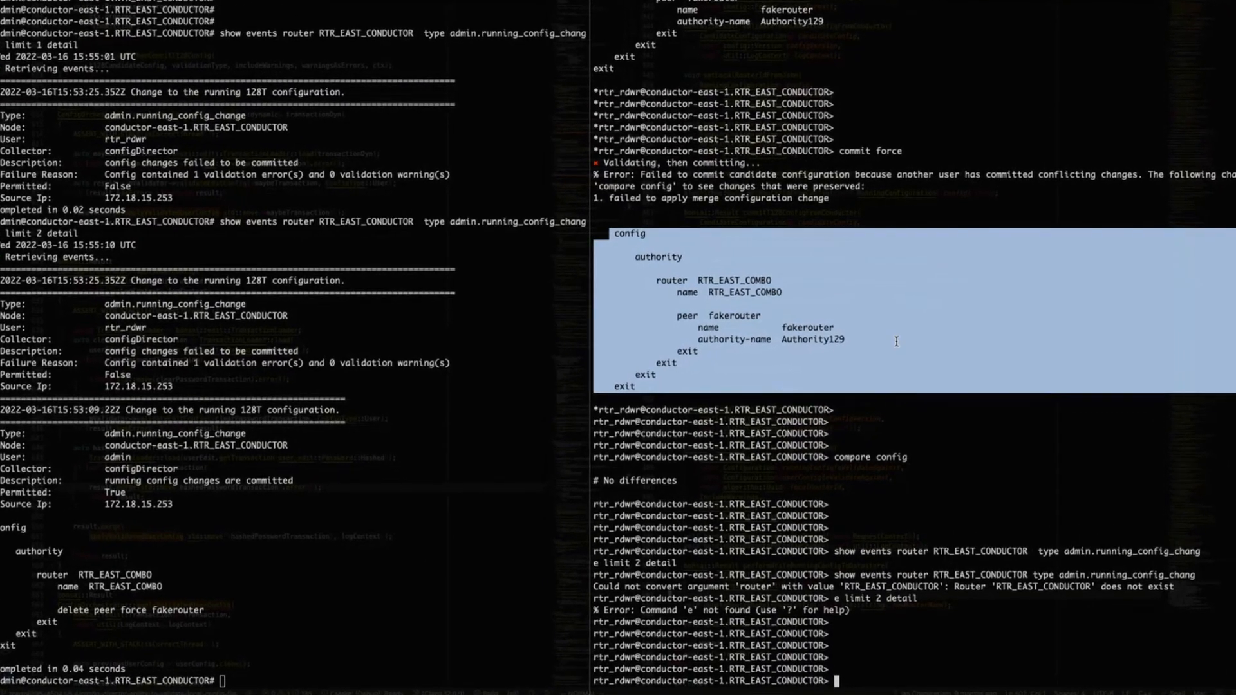
text(config      authority          router  RTR_EAST_COMBO             name  RTR_EAST_COMBO              peer  fakerouter                 name            fakerouter                 authority-name  Authority129             exit         exit     exit exit)
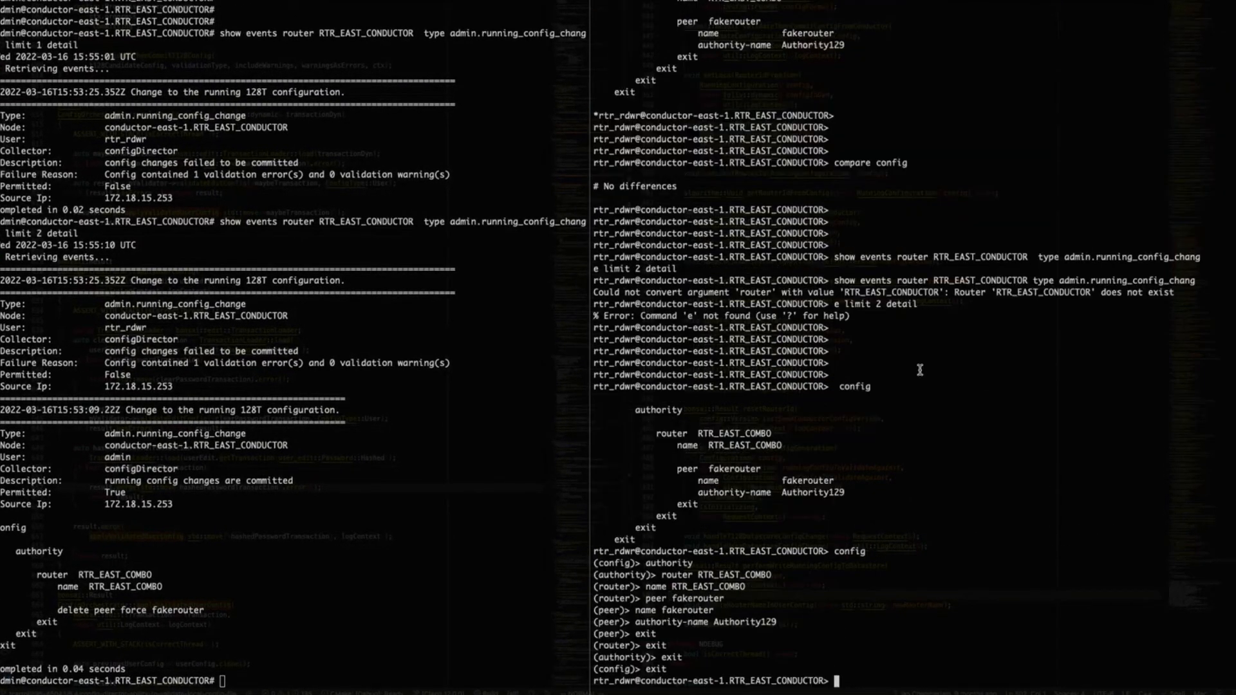
key(Return)
key(Return)
key(Return)
Compare the configuration in the rtr_rdwr session and review the reapplied peer fakerouter block
text(comp)
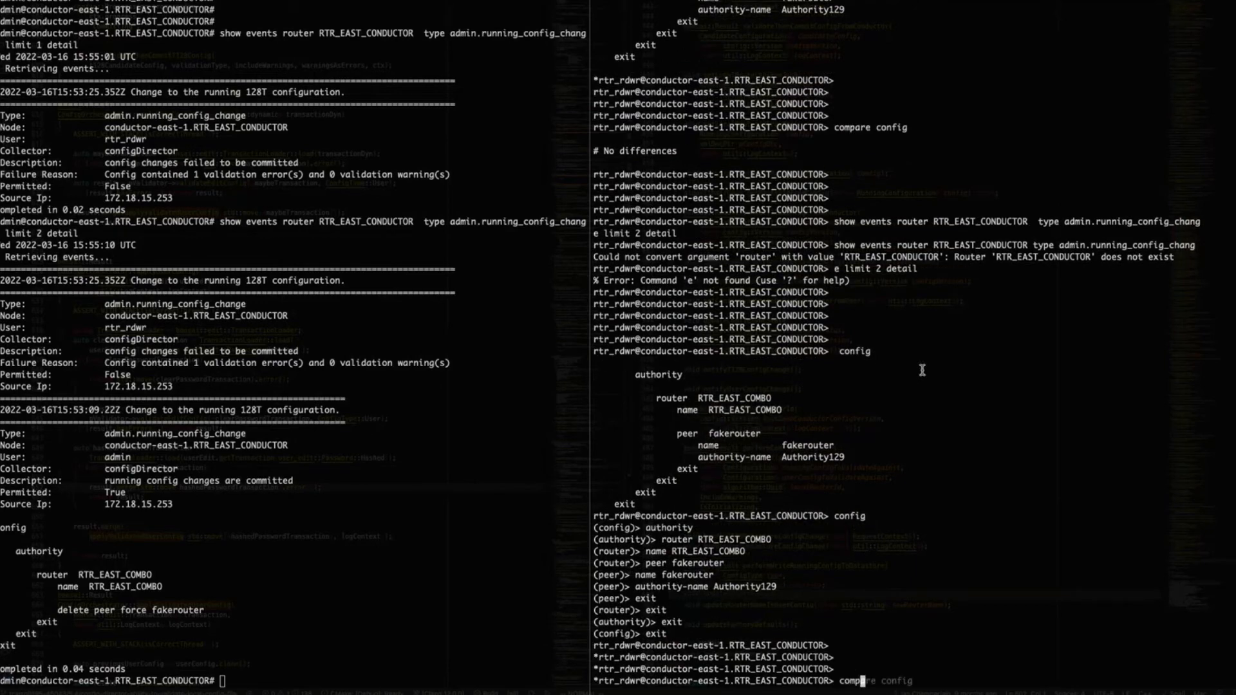
text(are config)
key(Return)
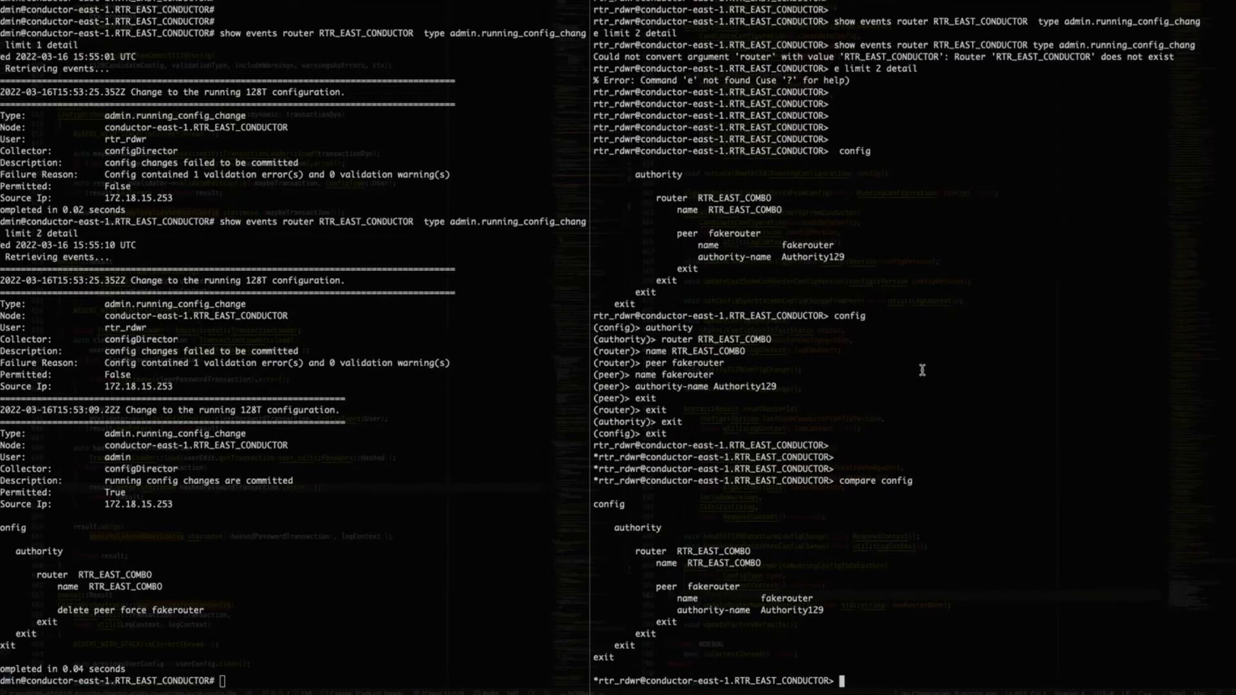
drag(595, 505, 782, 649)
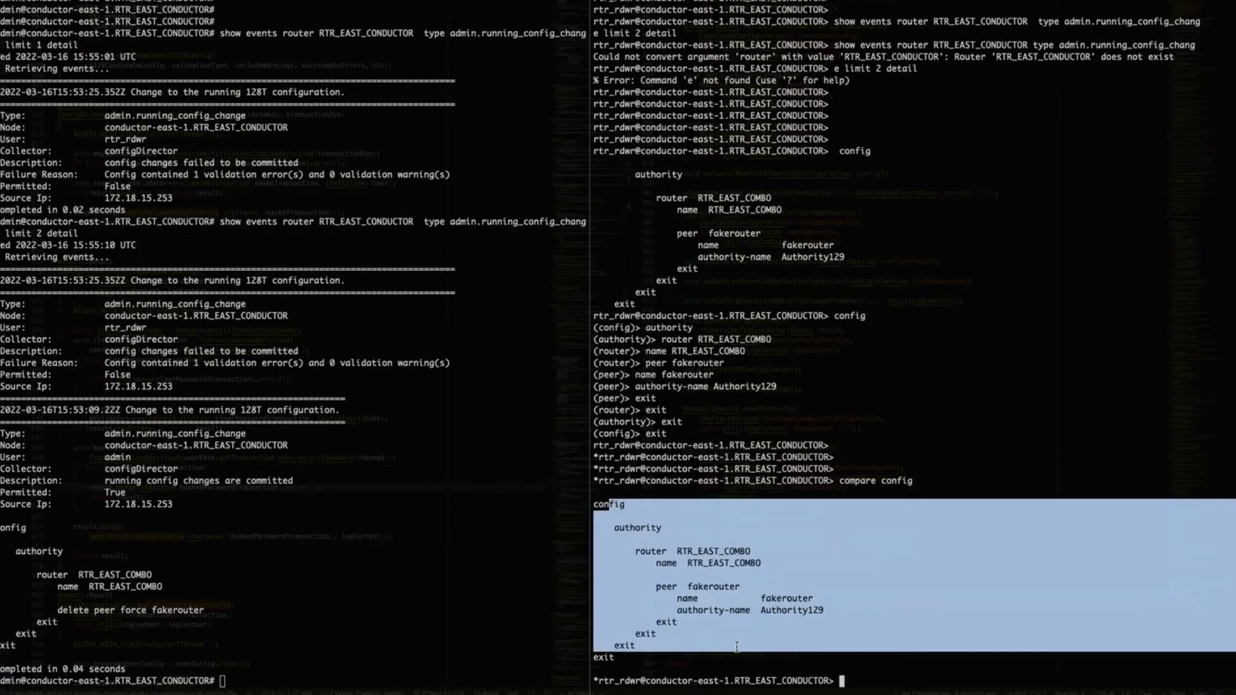
click(786, 652)
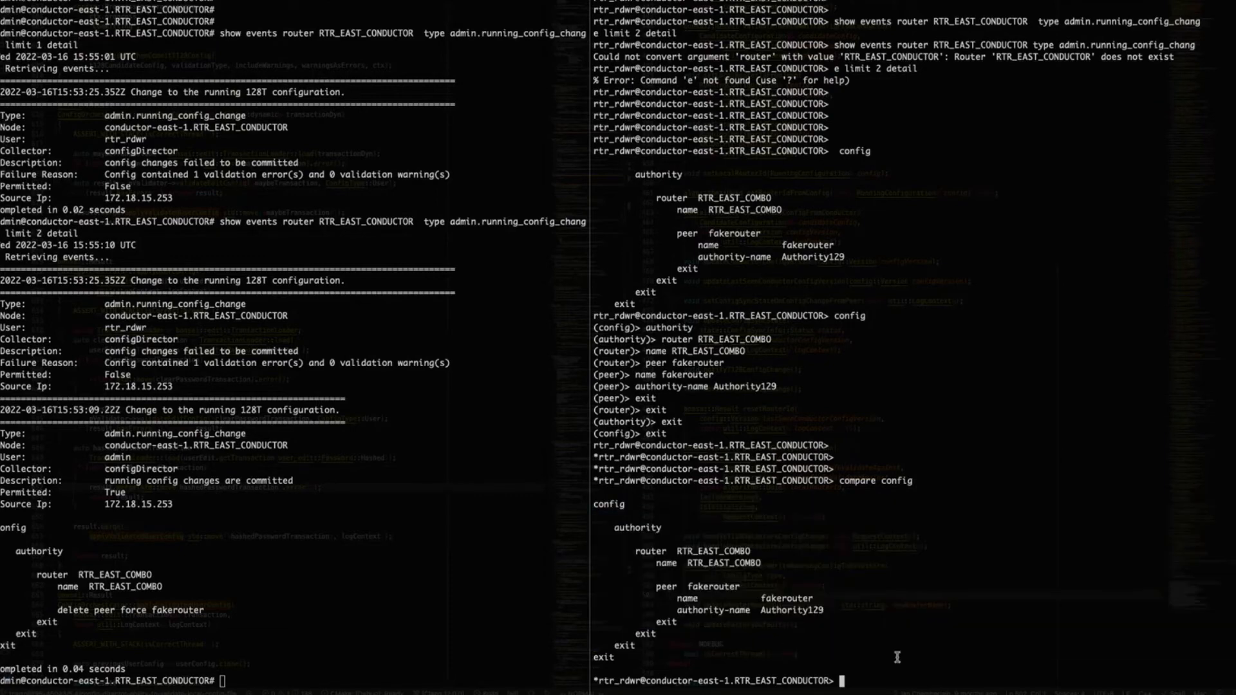
scroll(856, 425, up, 5)
scroll(946, 366, down, 5)
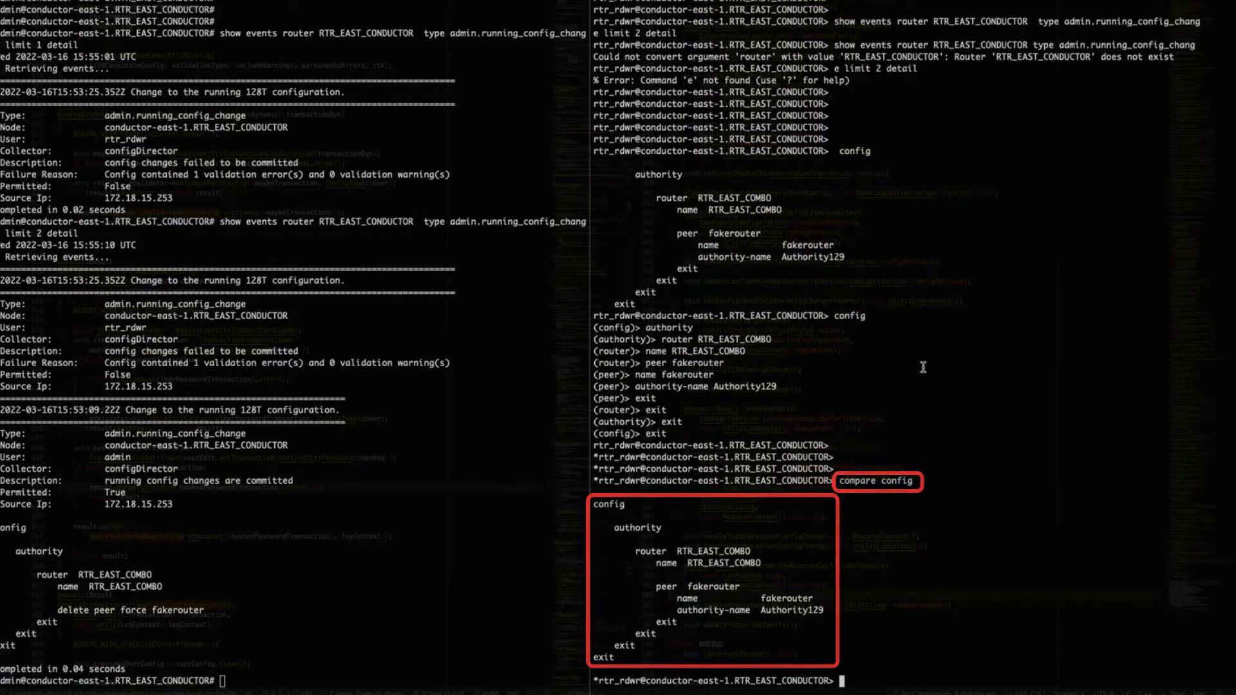
key(Return)
key(Return)
key(Return)
key(Return)
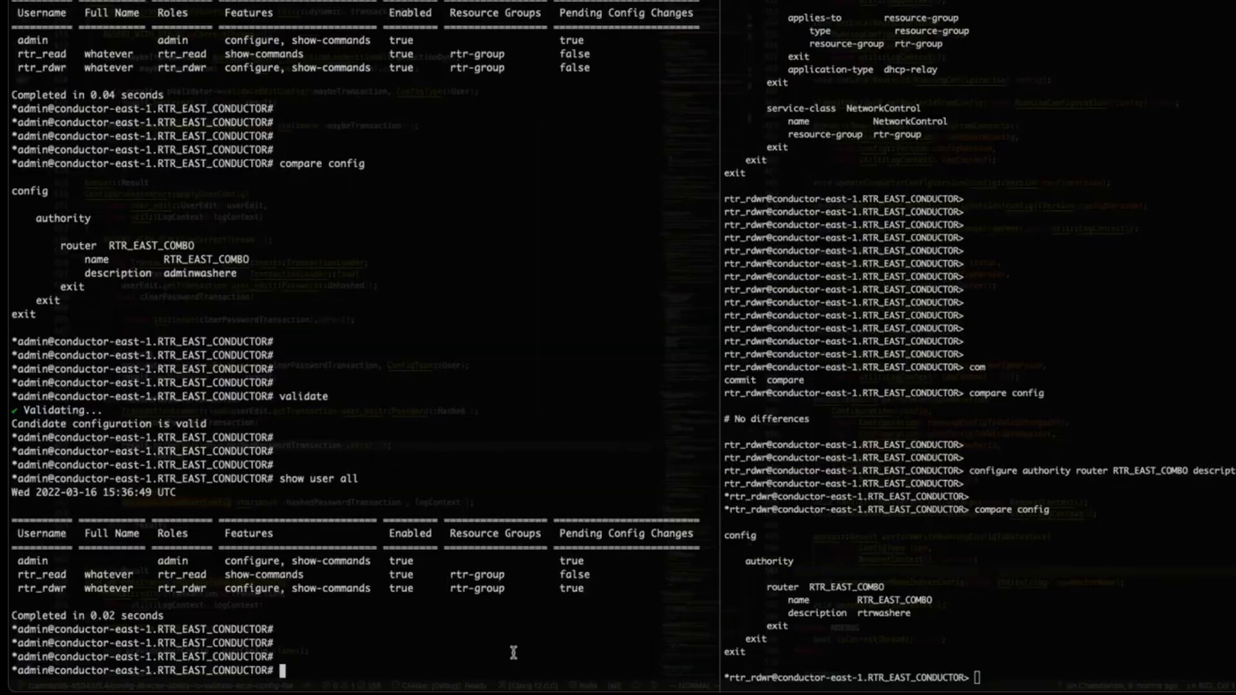
From the admin session, restore the running configuration for user rtr_rdwr and confirm discarding that user's uncommitted changes
drag(541, 588, 584, 610)
text(restore config )
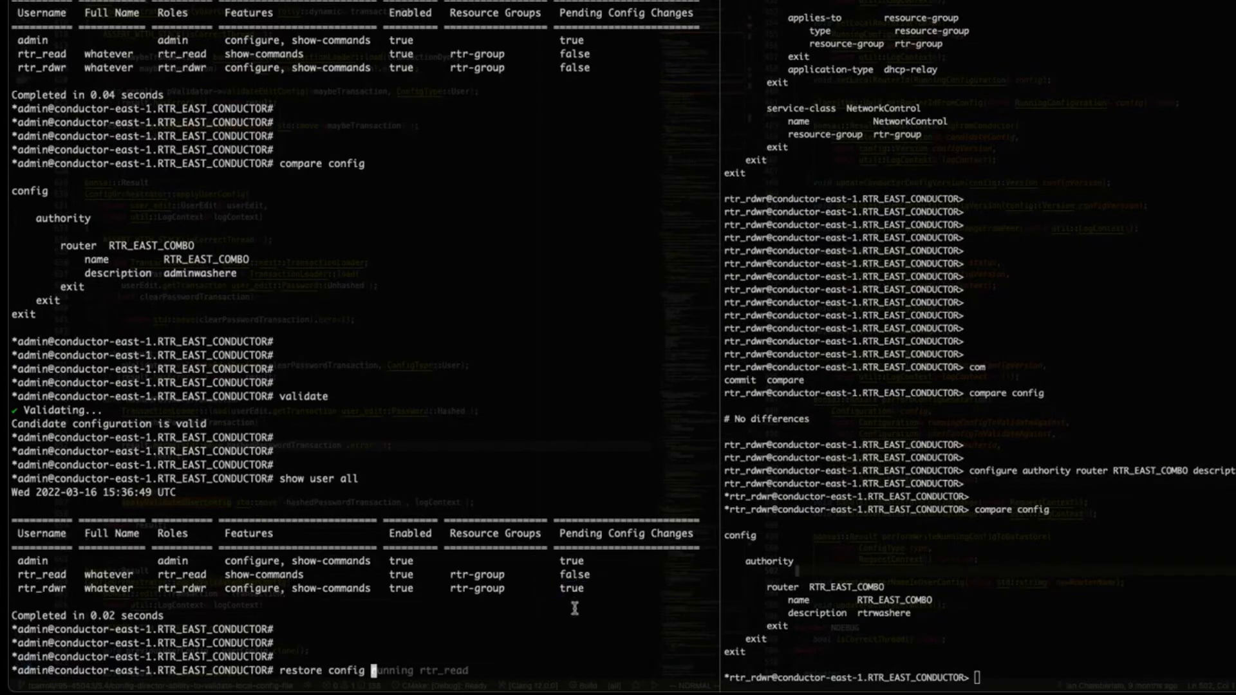
text(running rd)
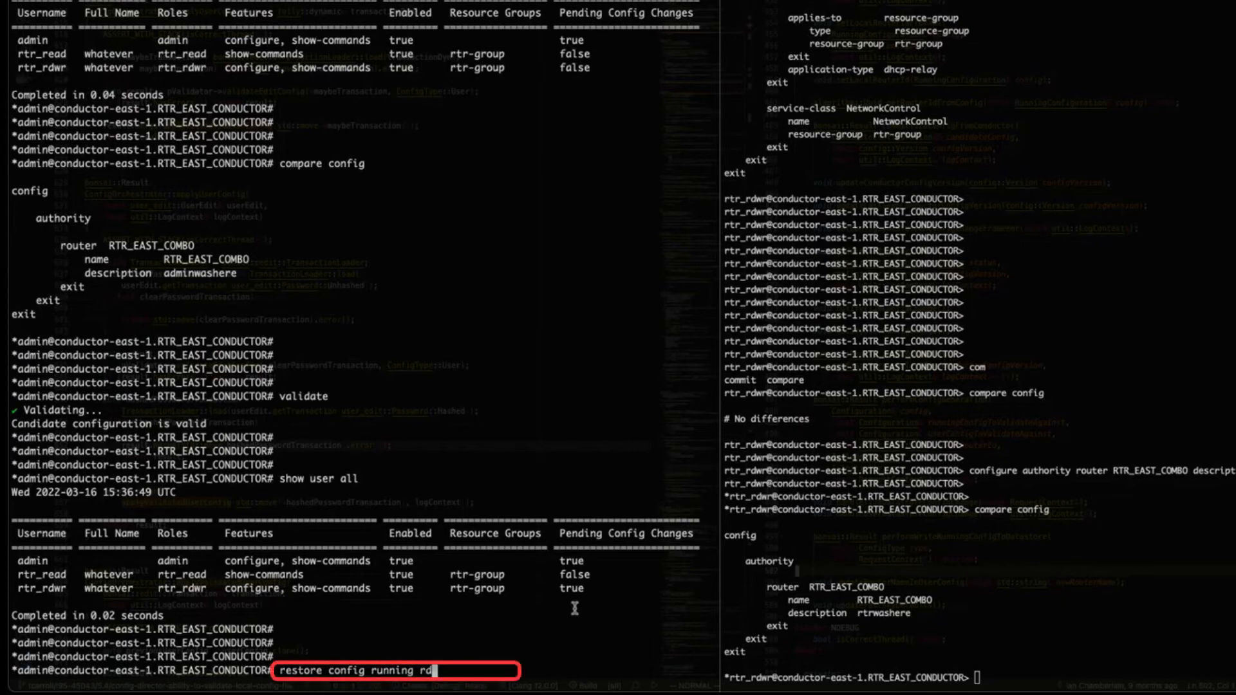
key(BackSpace)
text(tr_rdwr)
key(Return)
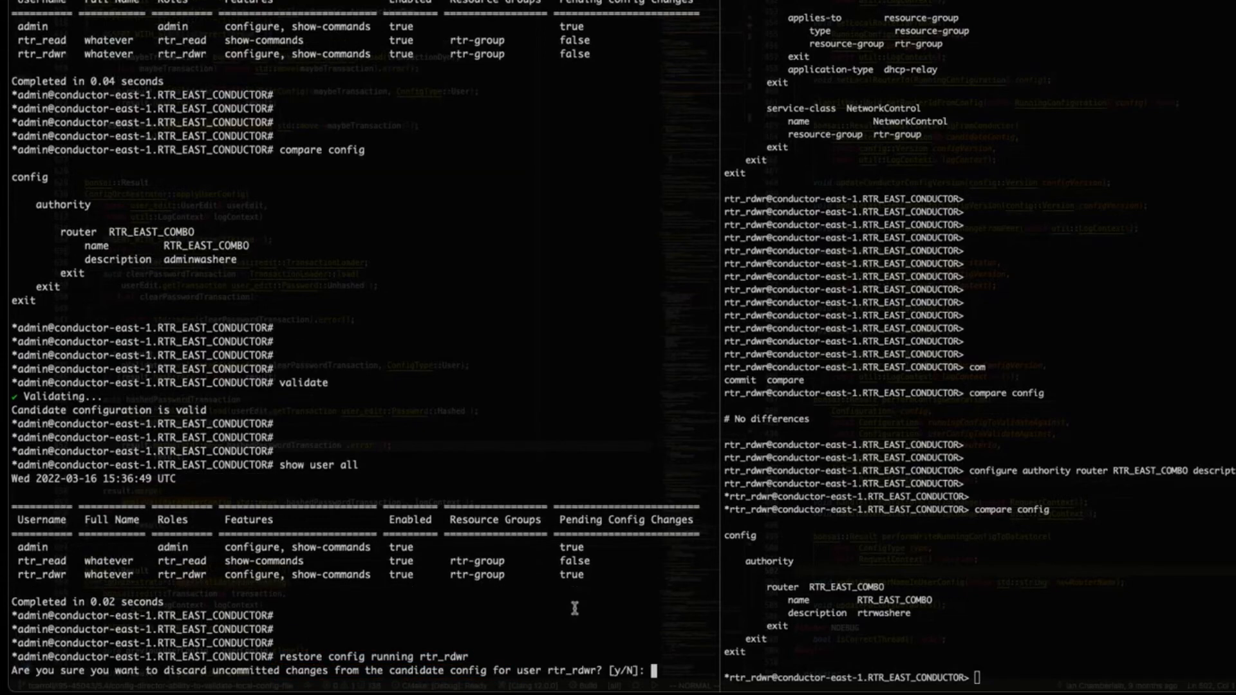
text(y)
key(Return)
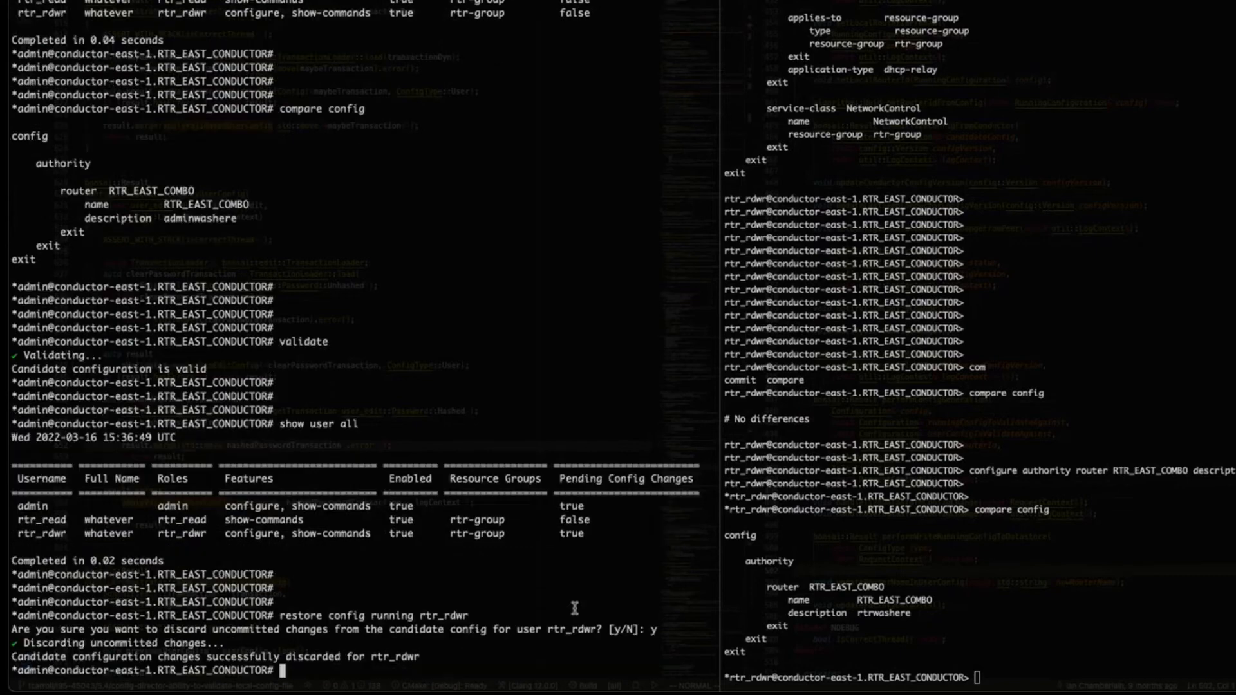
Show all users from the admin session to review which accounts have pending configuration changes
key(Return)
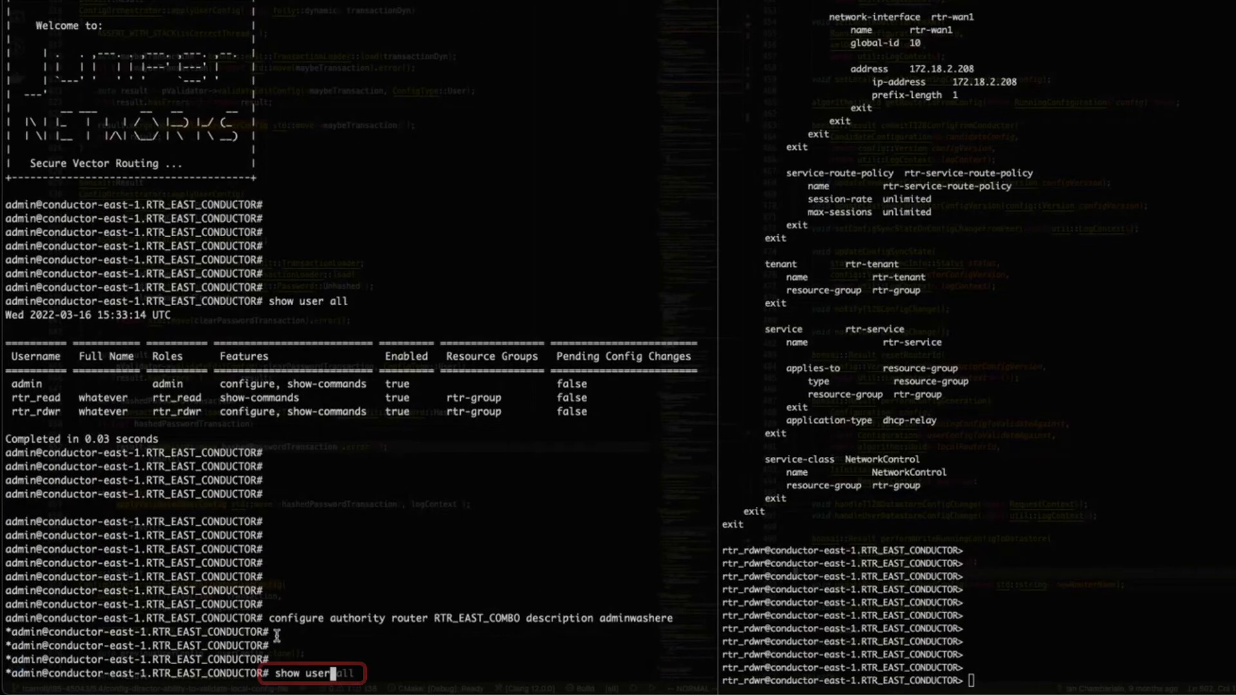
text(all)
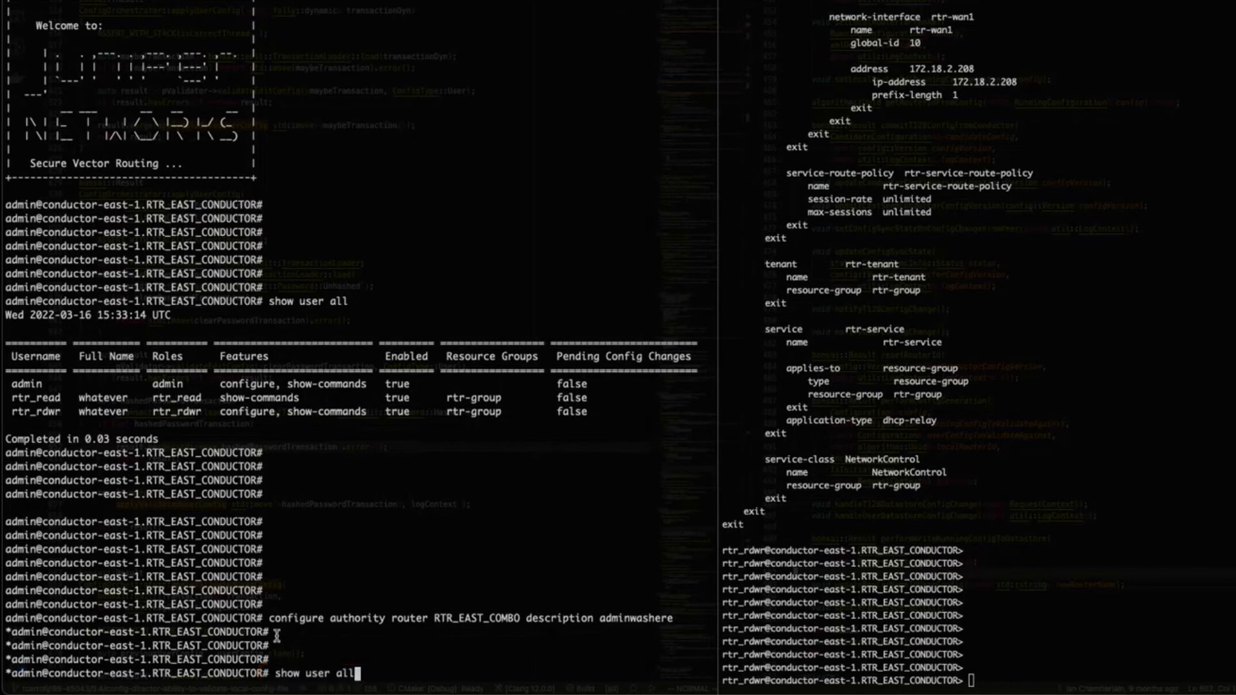
key(Return)
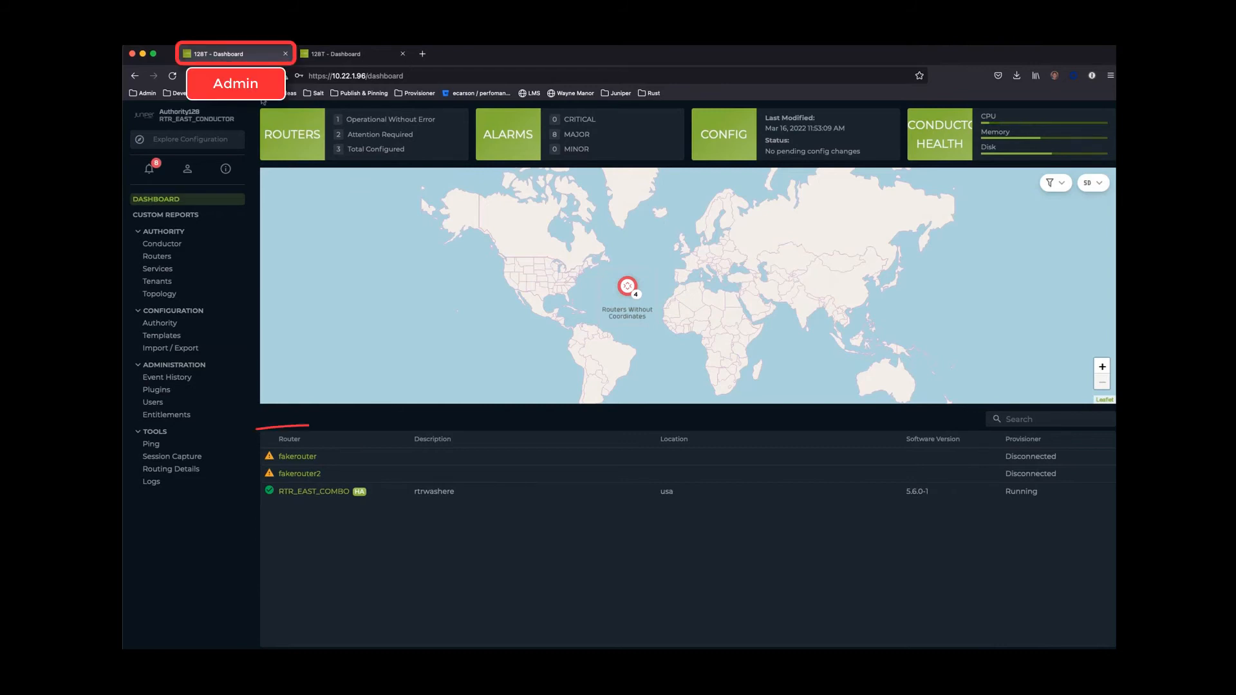
In the admin session of the 128T web interface, open the RTR_EAST_COMBO router configuration and set its description to adminwashere
click(329, 51)
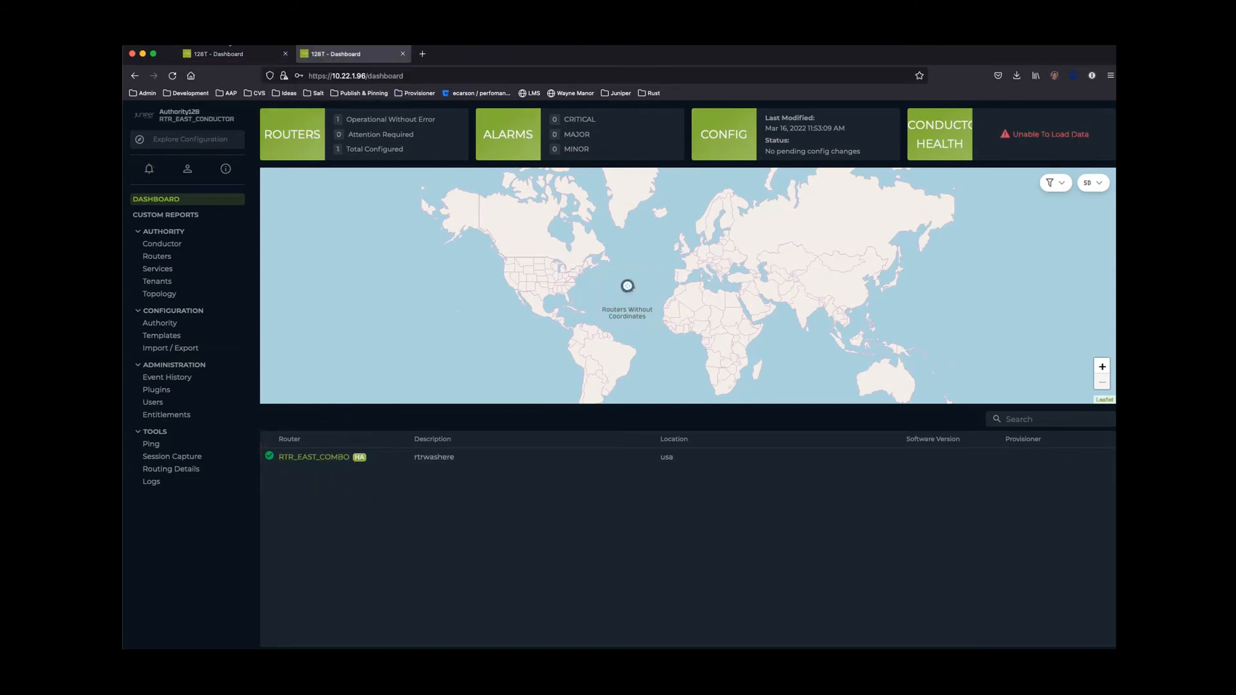
click(236, 56)
click(320, 492)
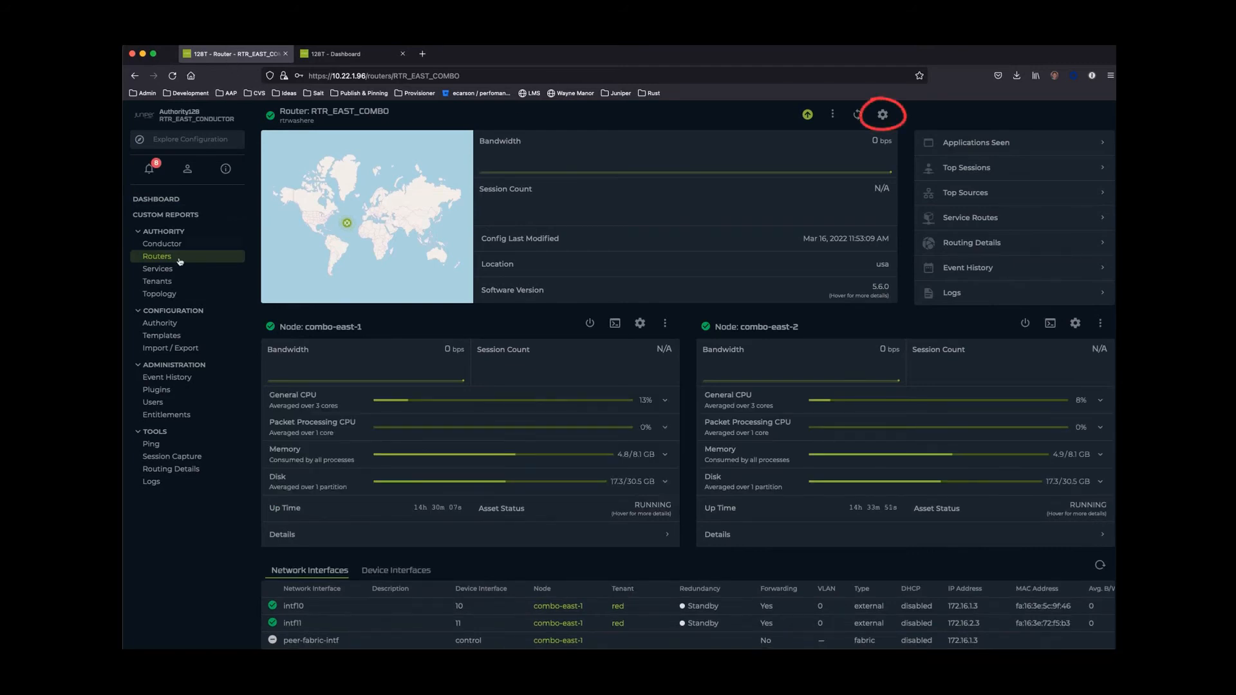
click(881, 120)
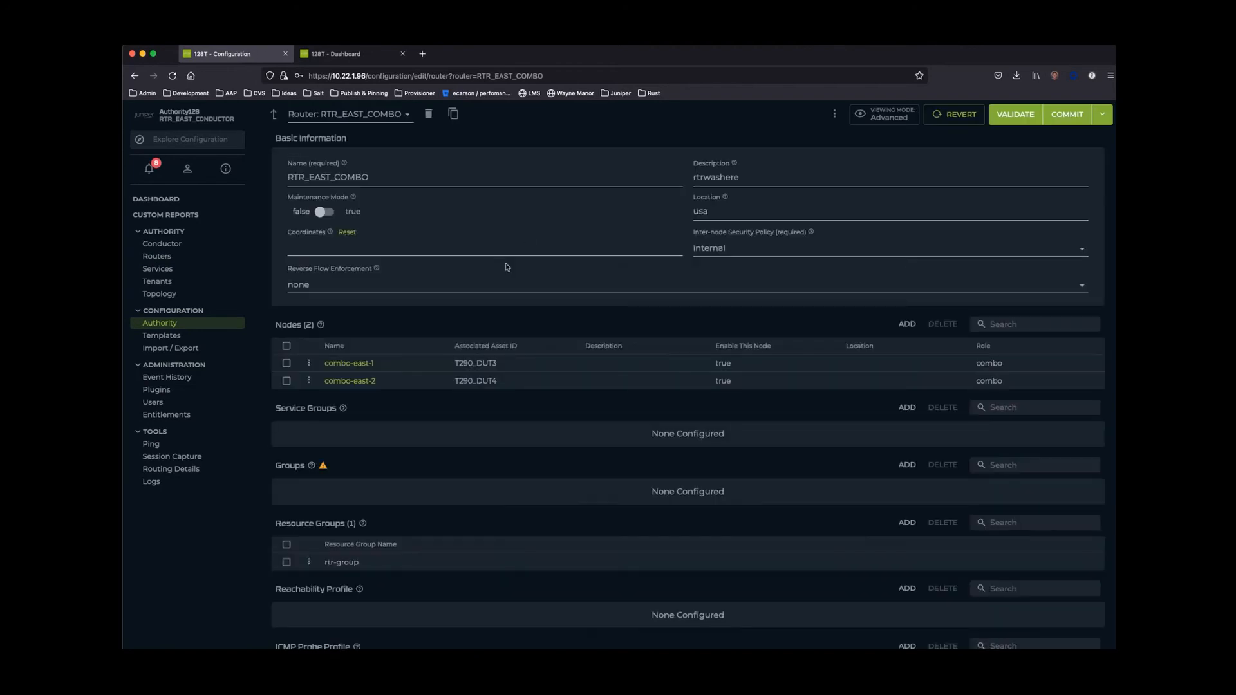
click(731, 174)
double_click(704, 175)
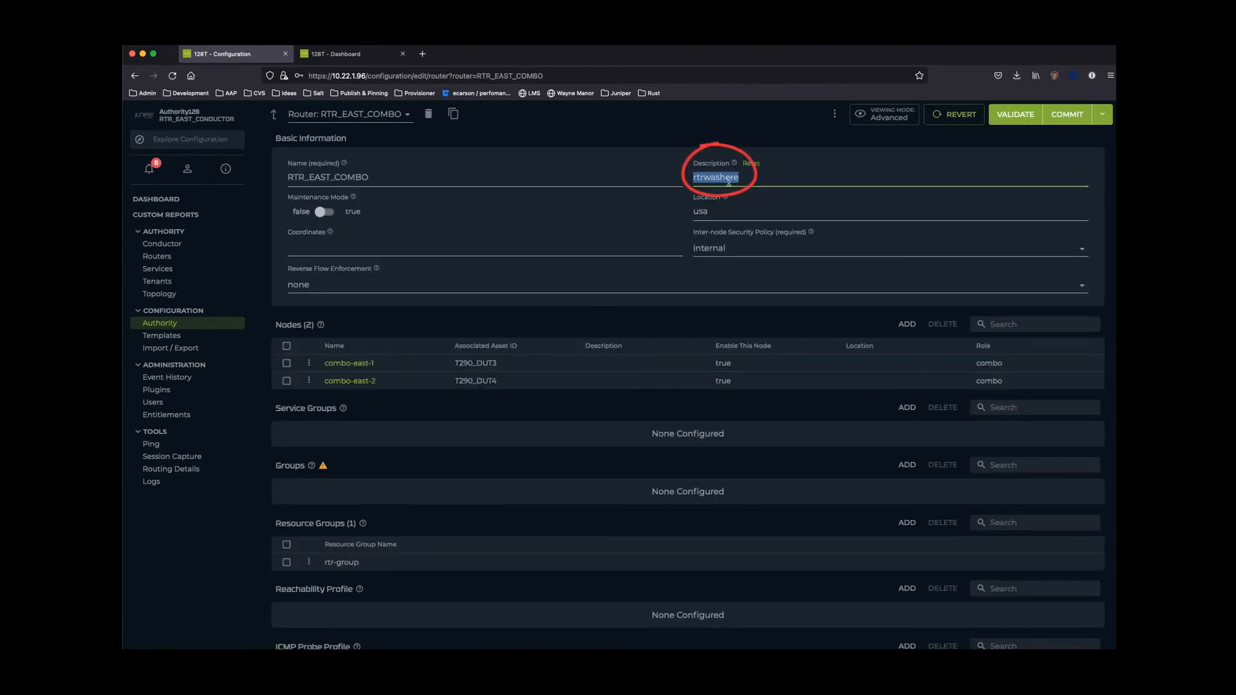
text(adminwasher)
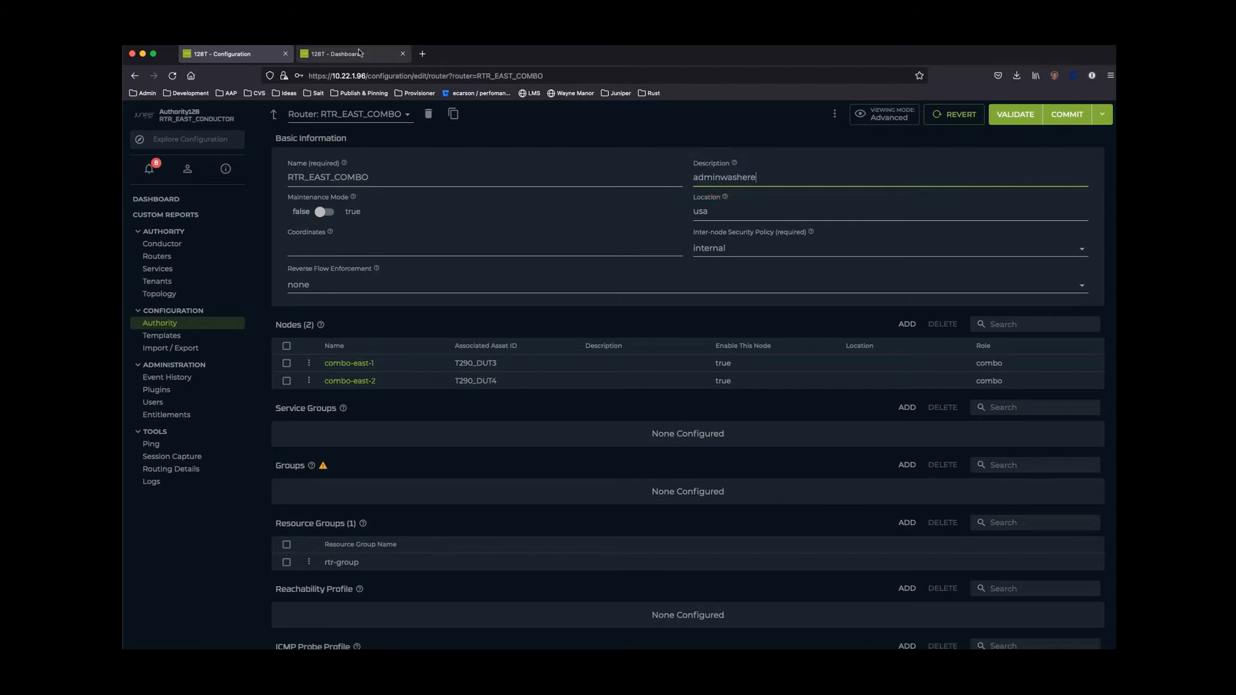
In the other user's browser session, open the RTR_EAST_COMBO router configuration and set its description to rtrwashere2
click(335, 53)
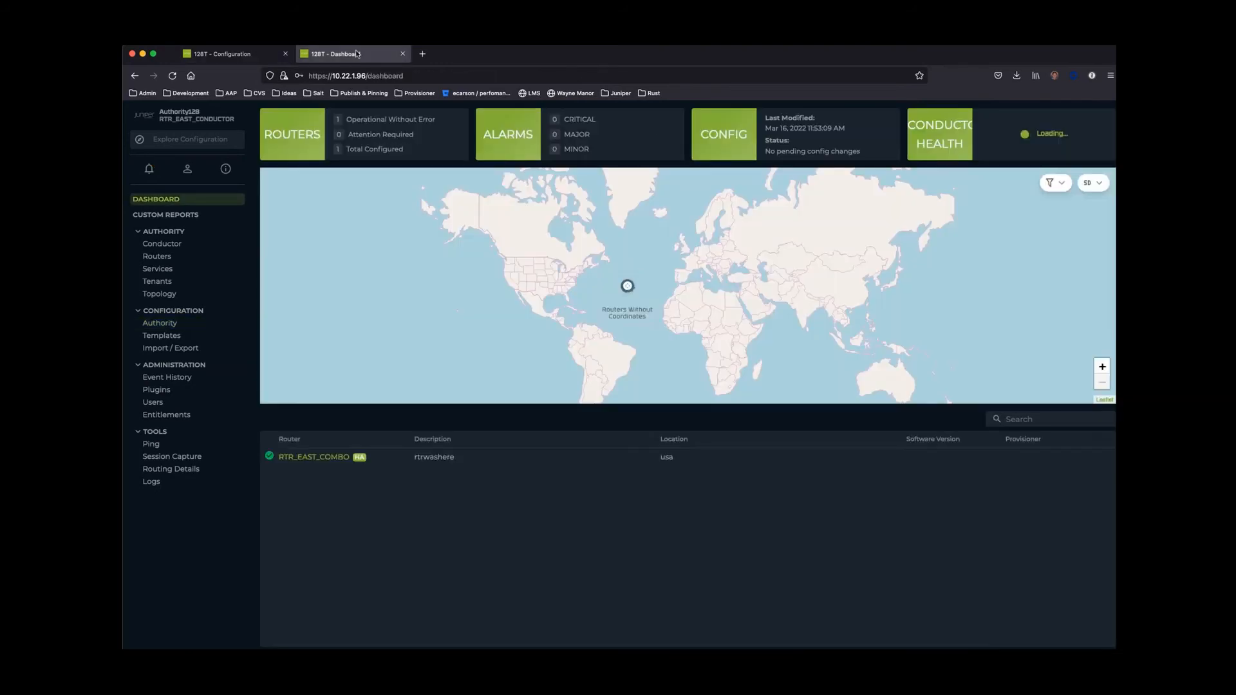
click(157, 257)
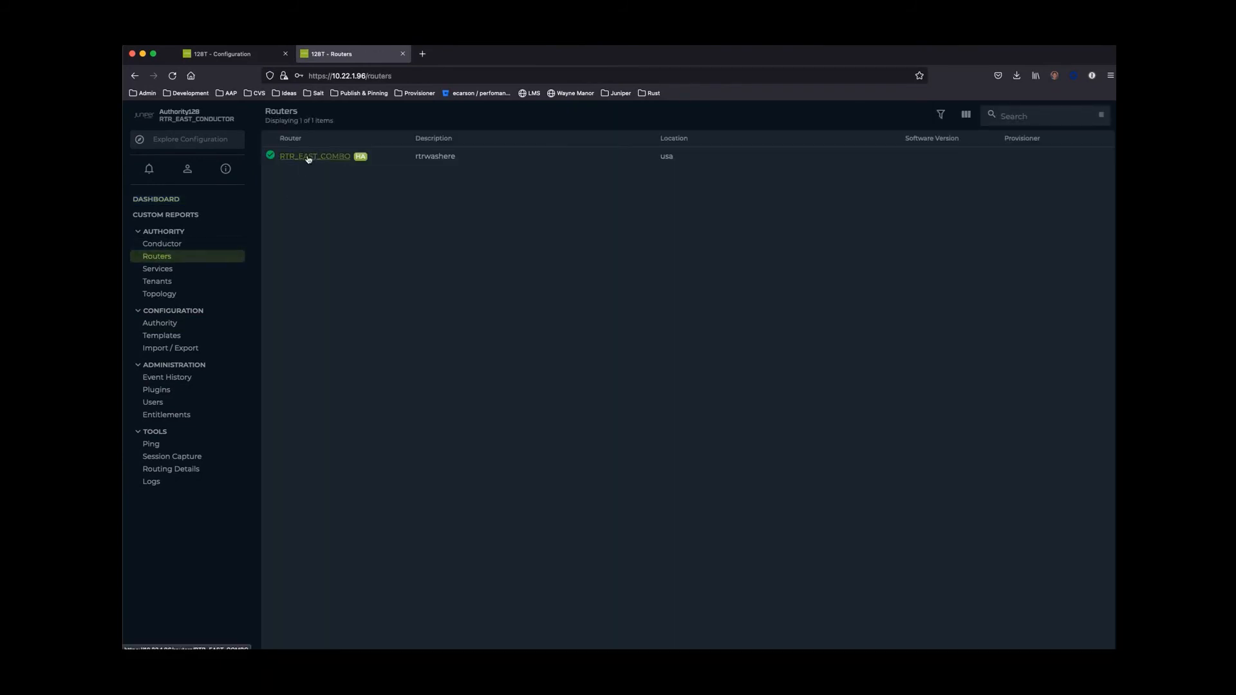
click(310, 158)
click(883, 116)
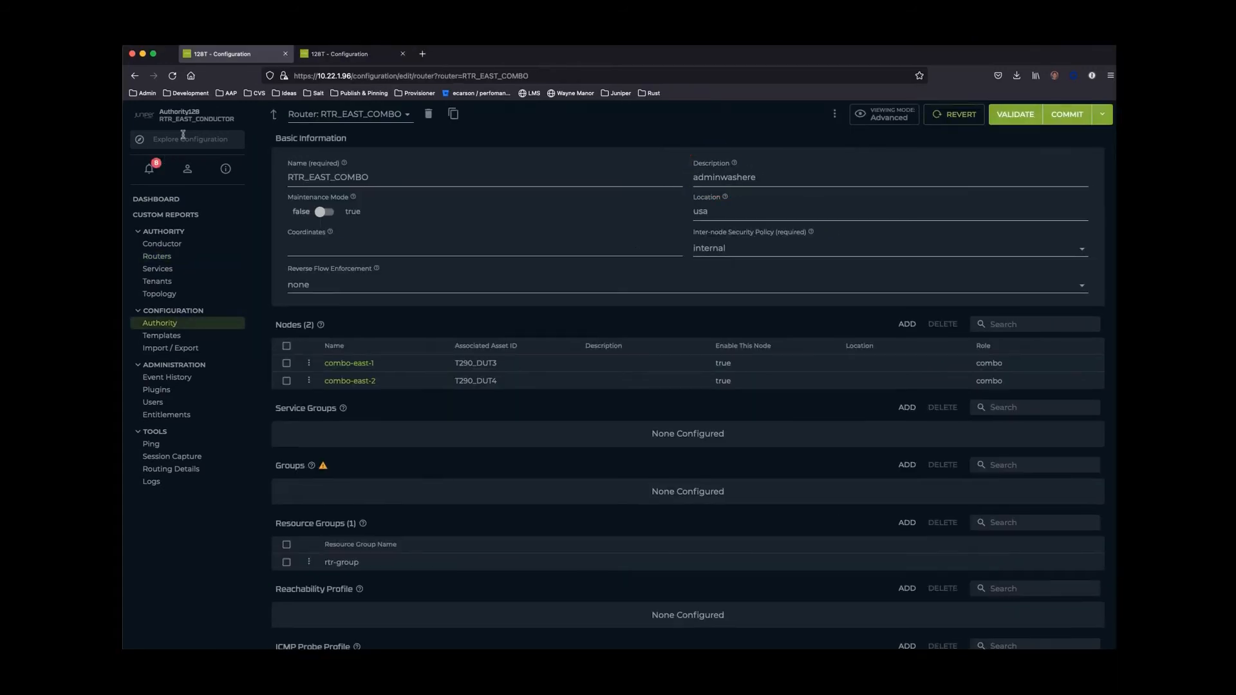
In the admin browser session, view the differences between the candidate and running configuration
click(183, 136)
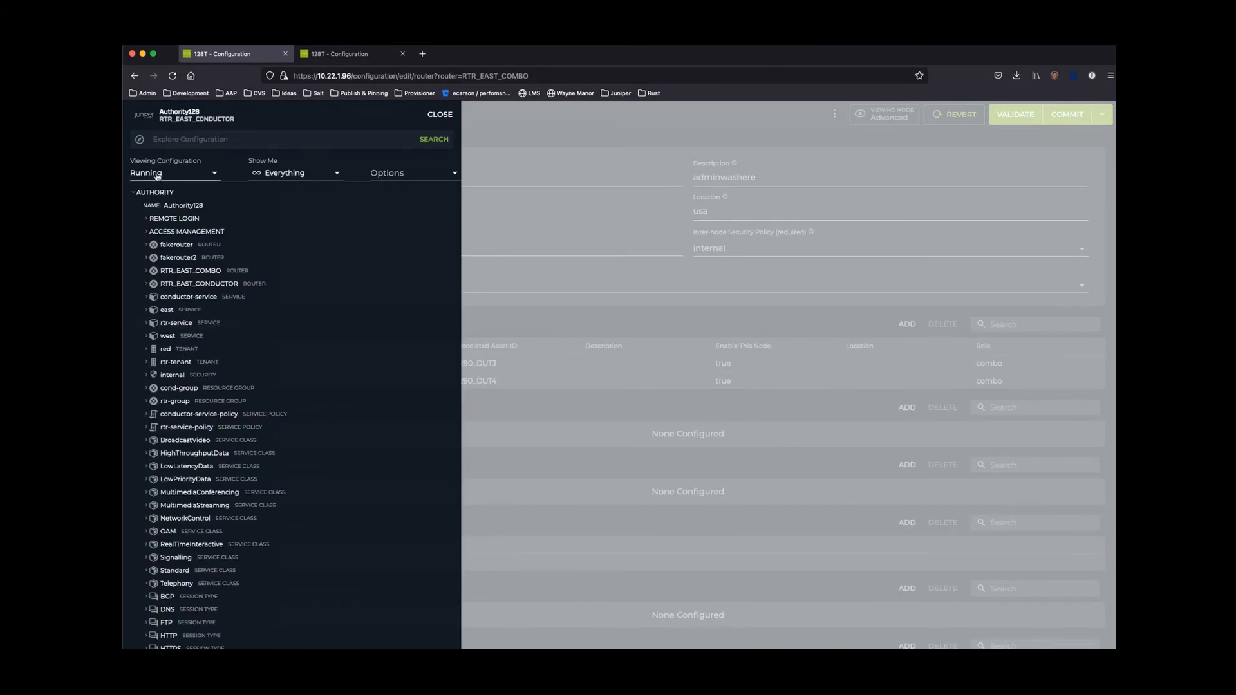
click(158, 175)
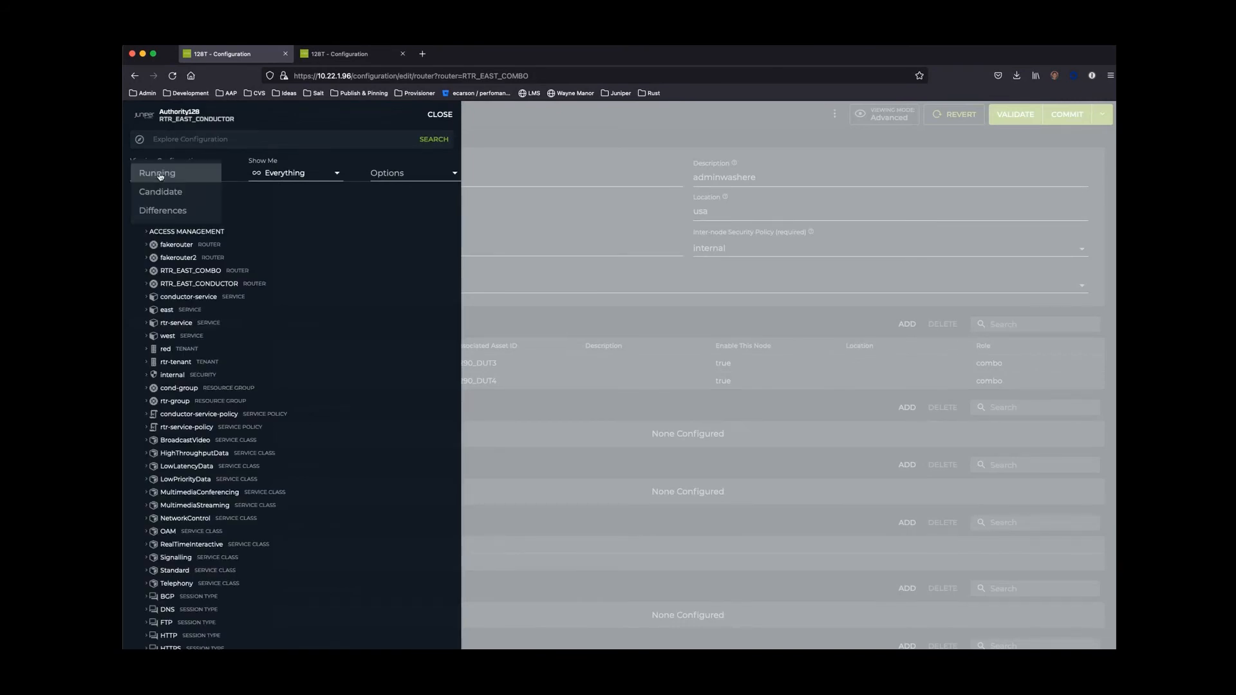
click(163, 211)
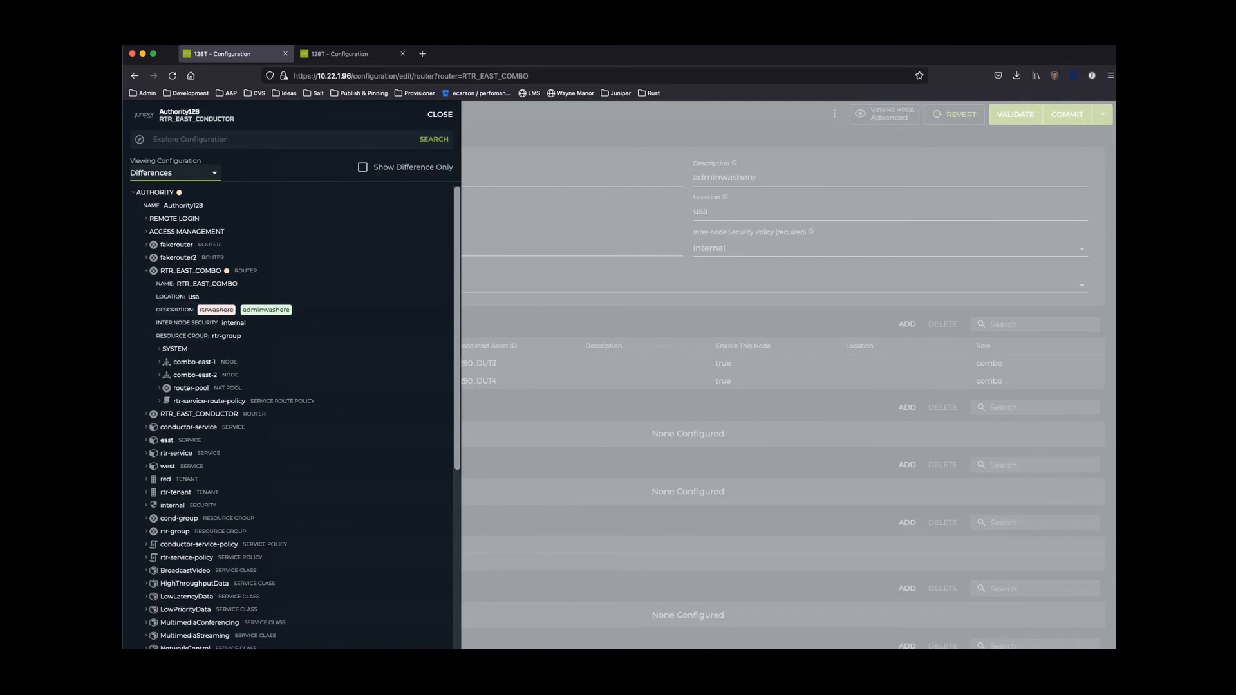
In the router user's browser session, view the differences between that user's candidate and the running configuration
click(345, 58)
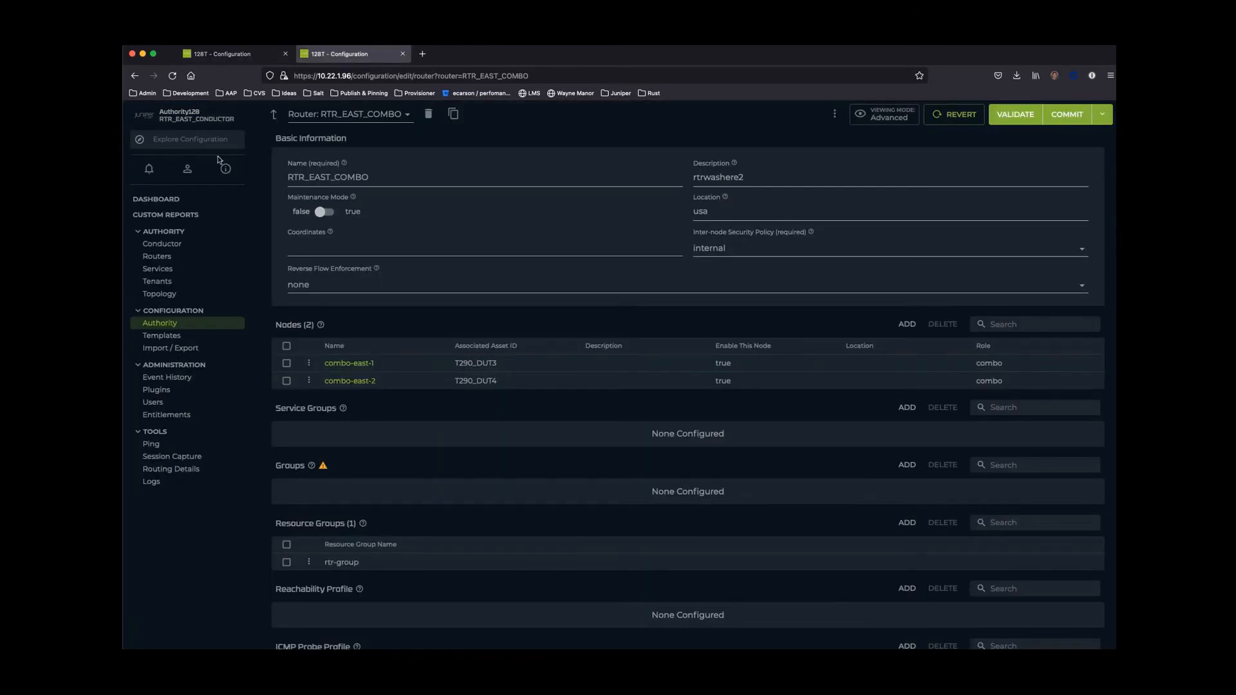
click(174, 141)
click(180, 174)
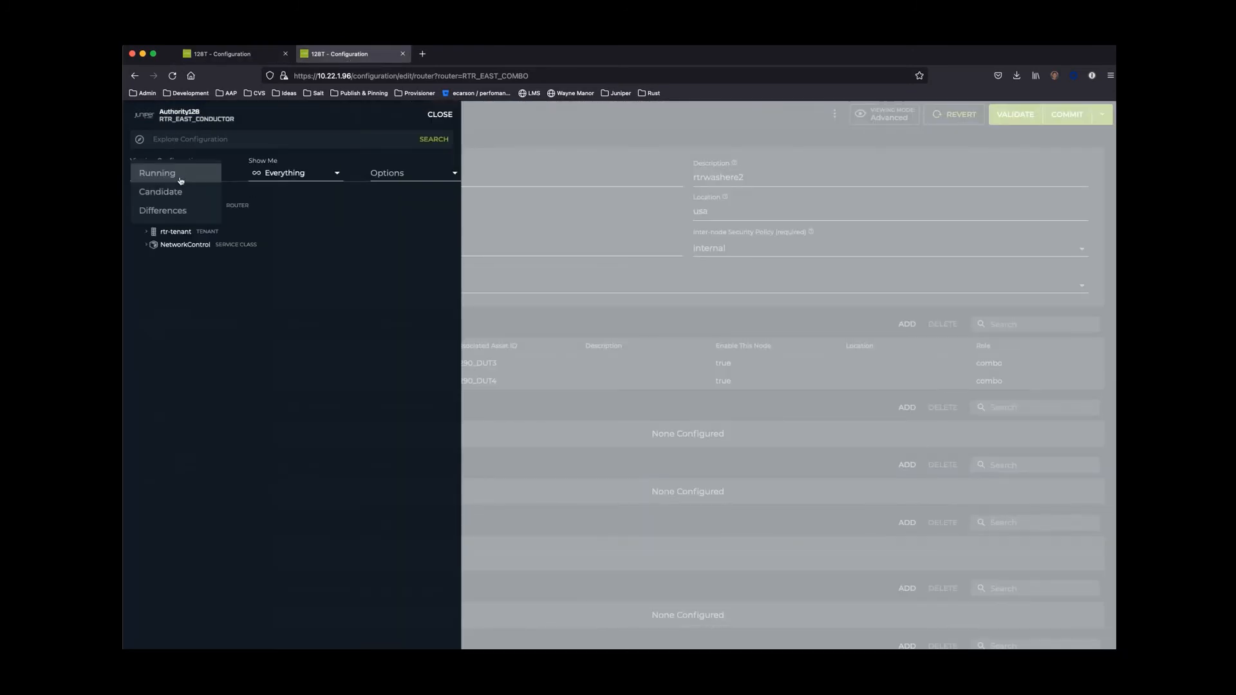
click(162, 210)
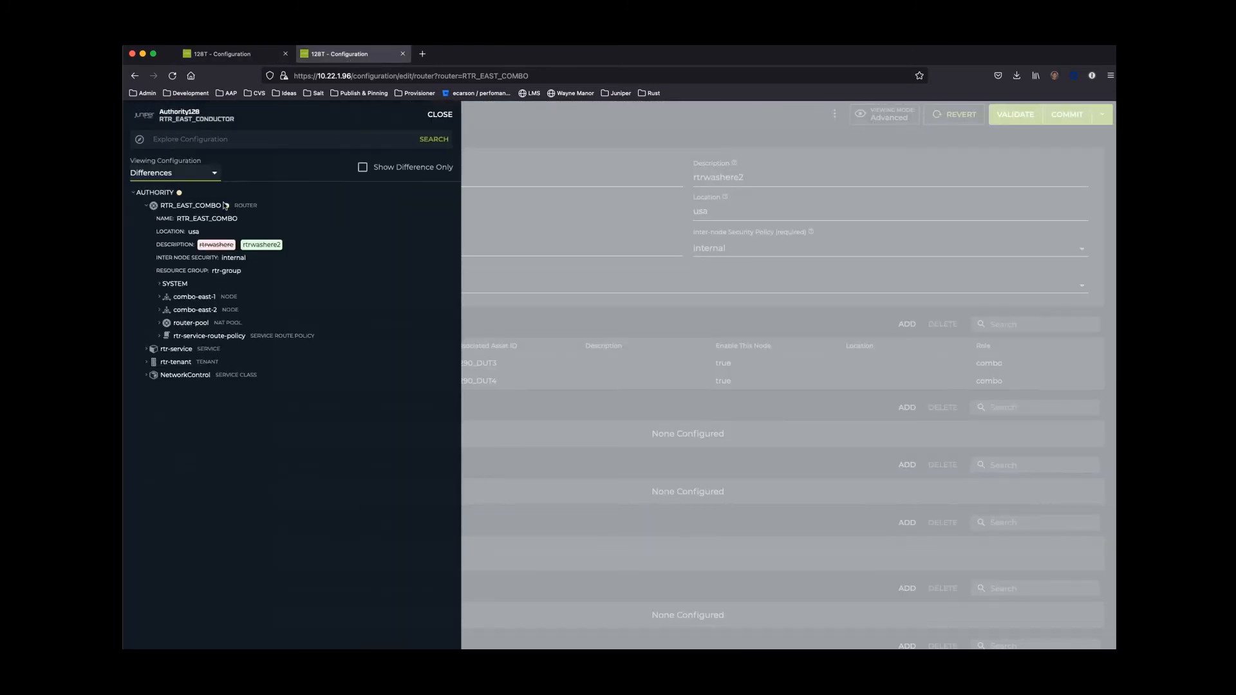
Commit the admin session's router description change and check its configuration differences again
click(150, 120)
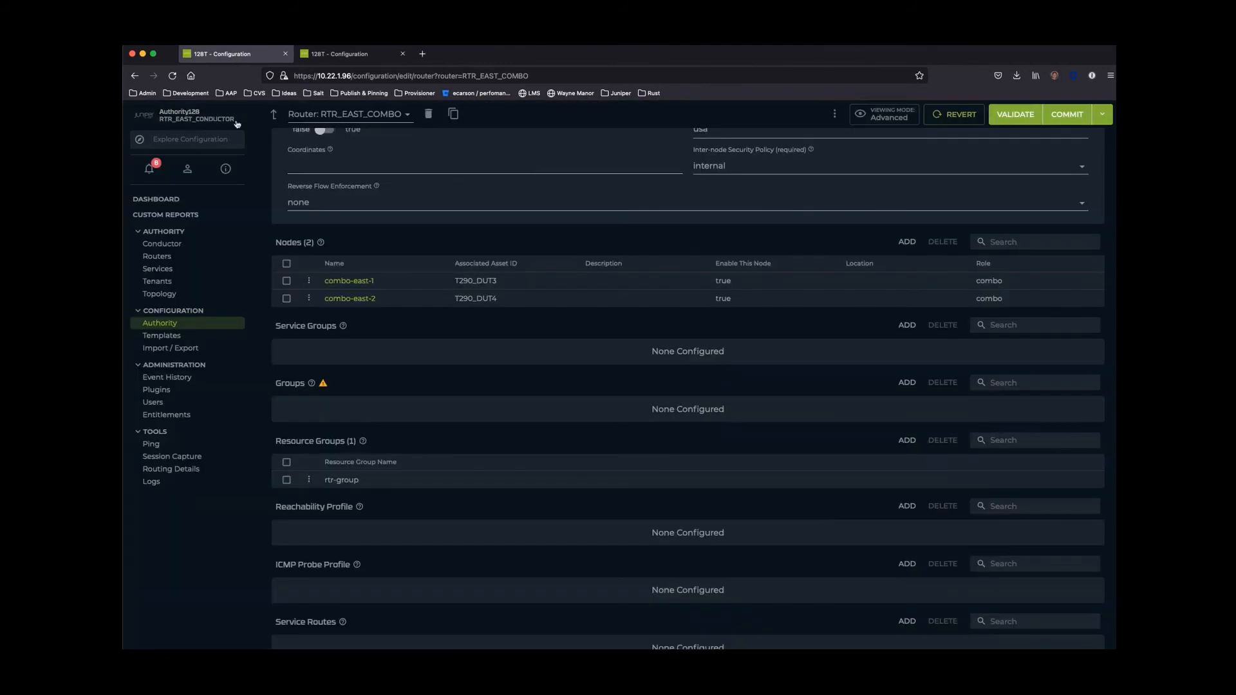
click(1067, 118)
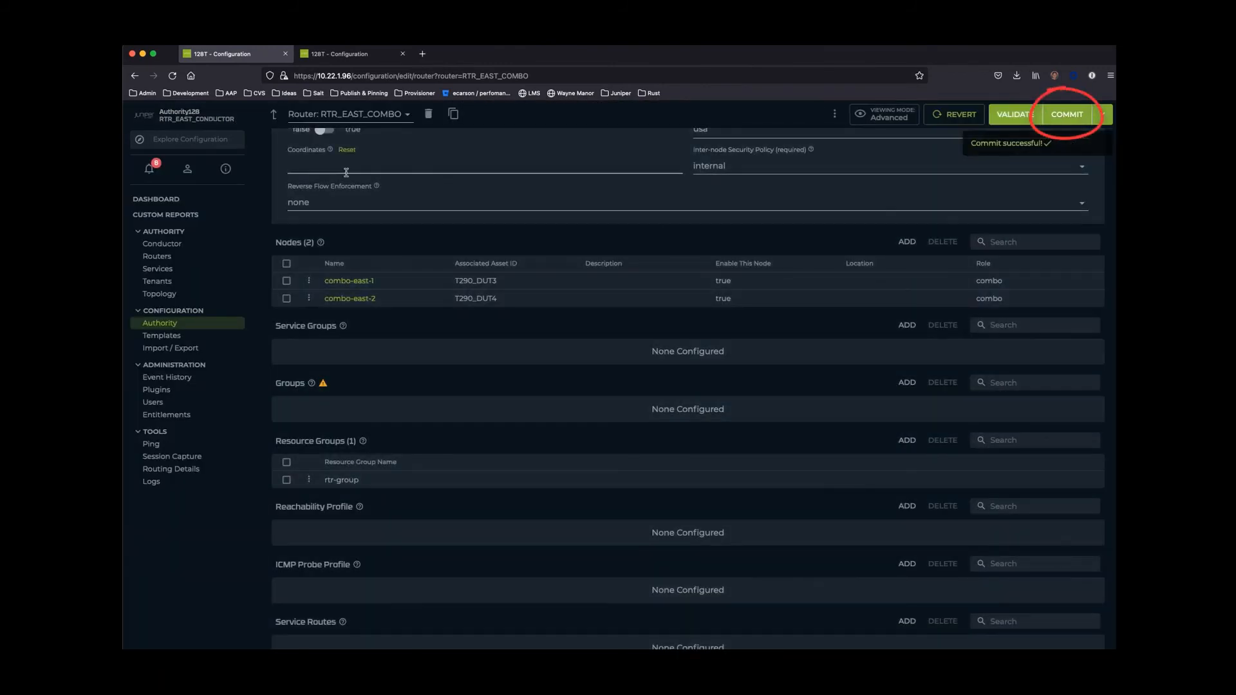
scroll(674, 219, up, 2)
scroll(674, 219, up, 1)
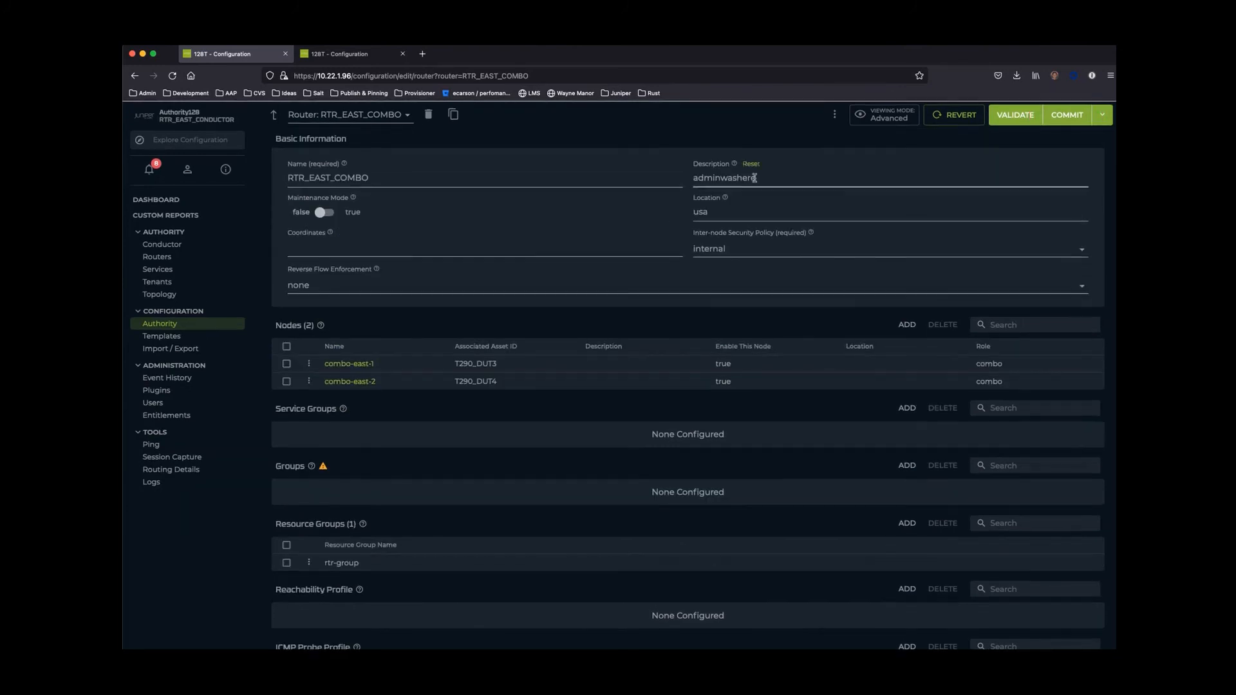
click(183, 139)
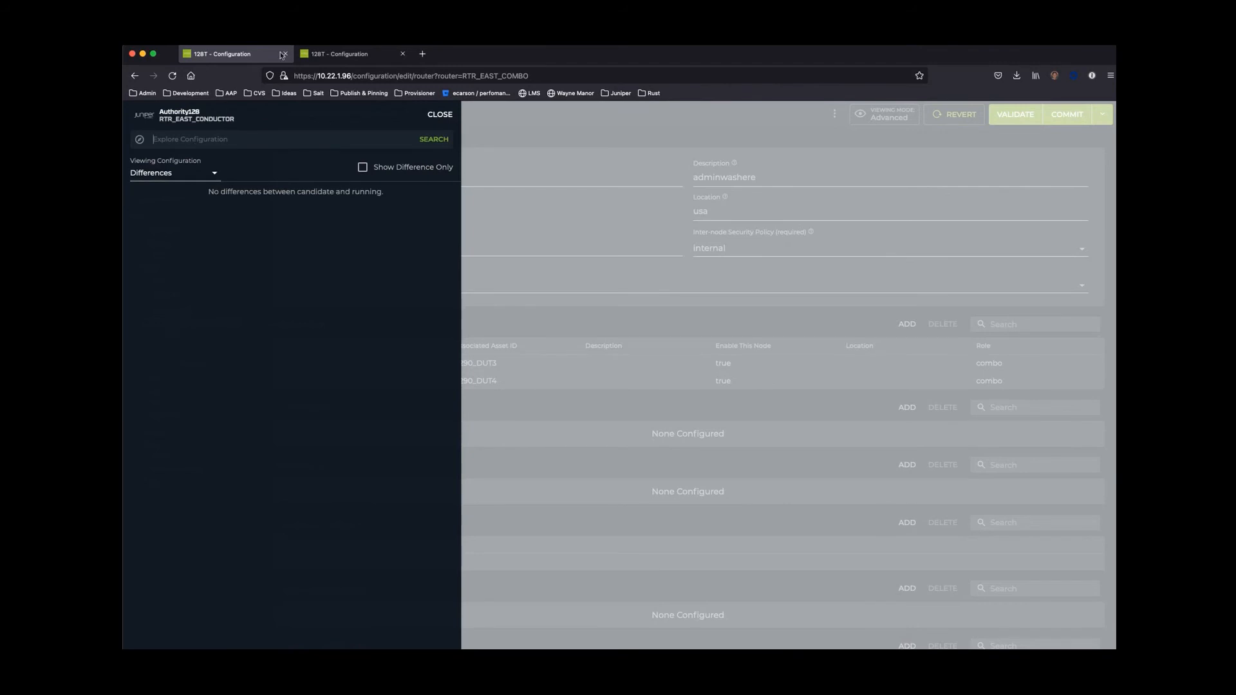
click(341, 54)
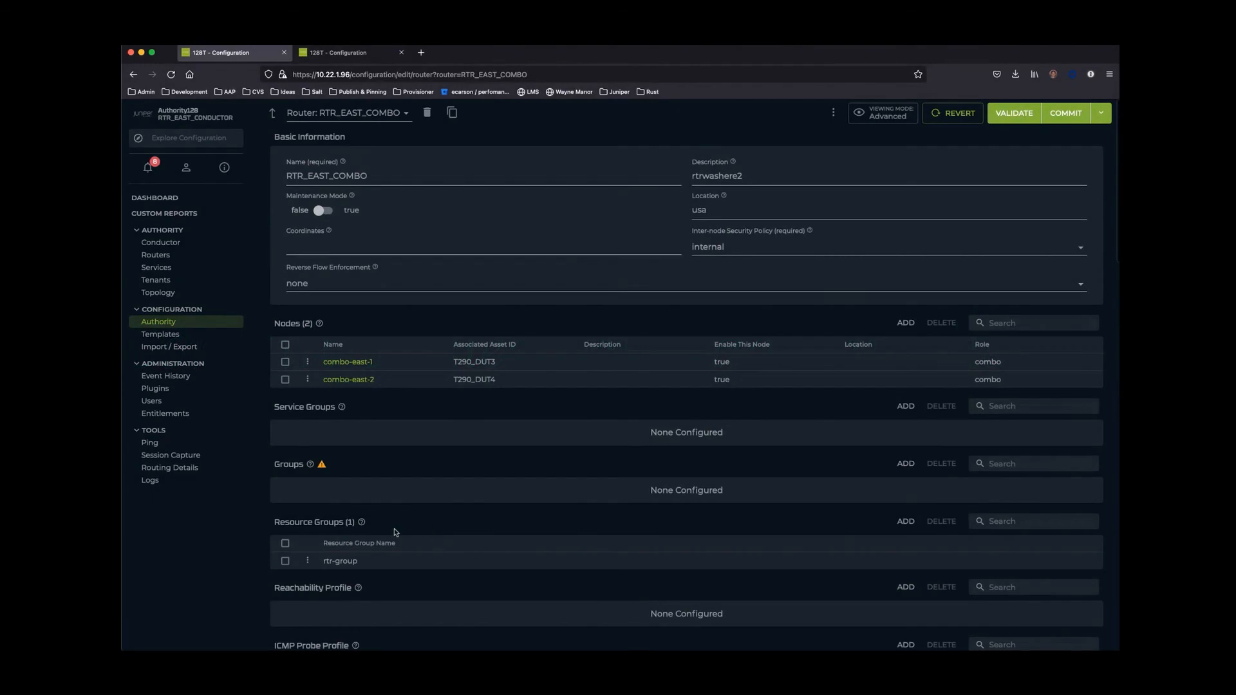
In the admin session, delete the peer fakerouter from the RTR_EAST_COMBO router
scroll(399, 532, down, 3)
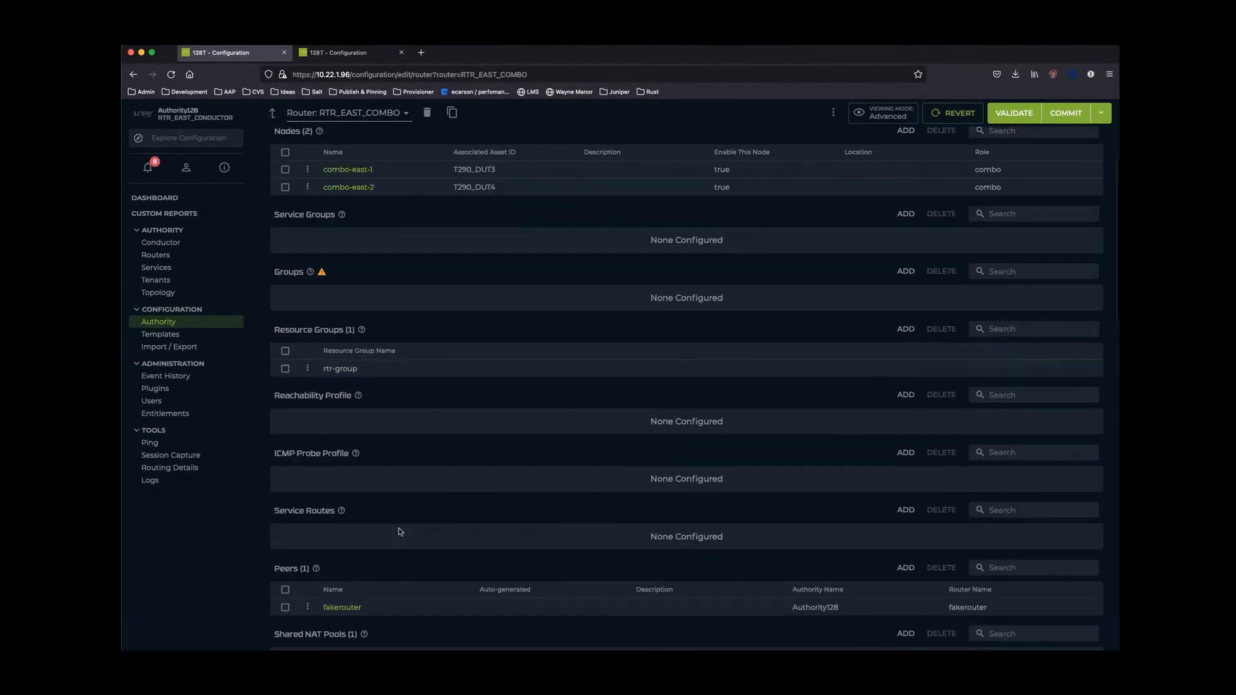
scroll(399, 532, down, 2)
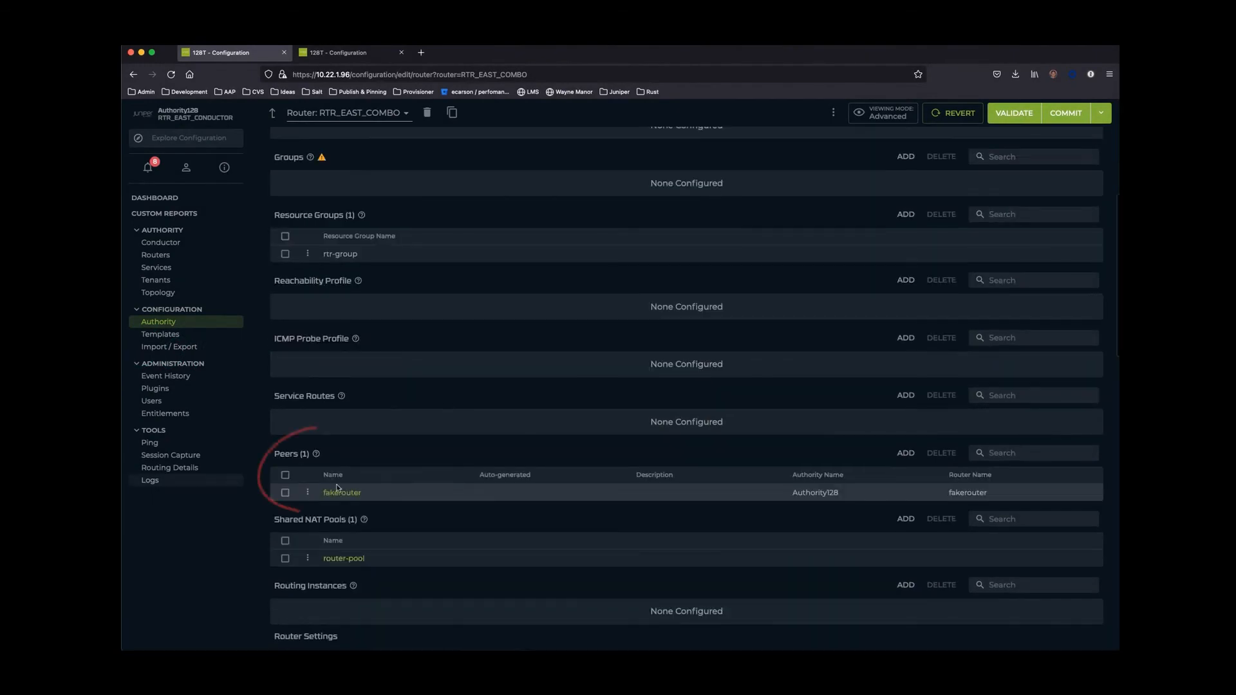
click(285, 493)
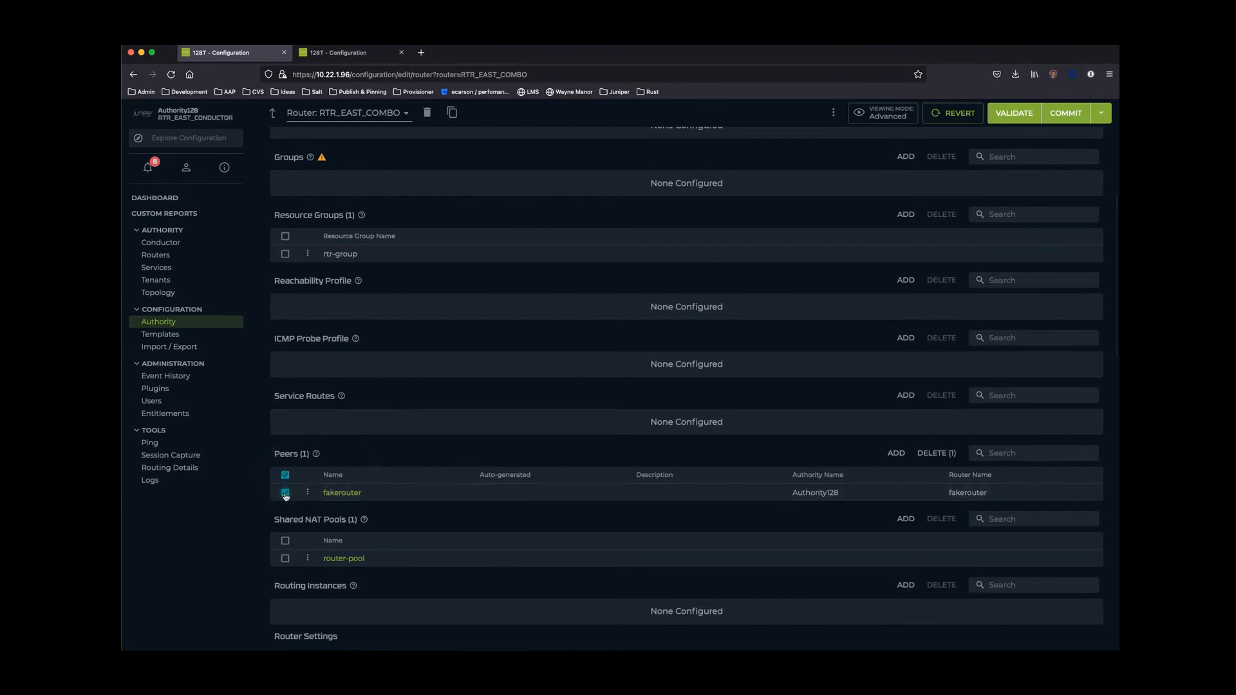
click(937, 452)
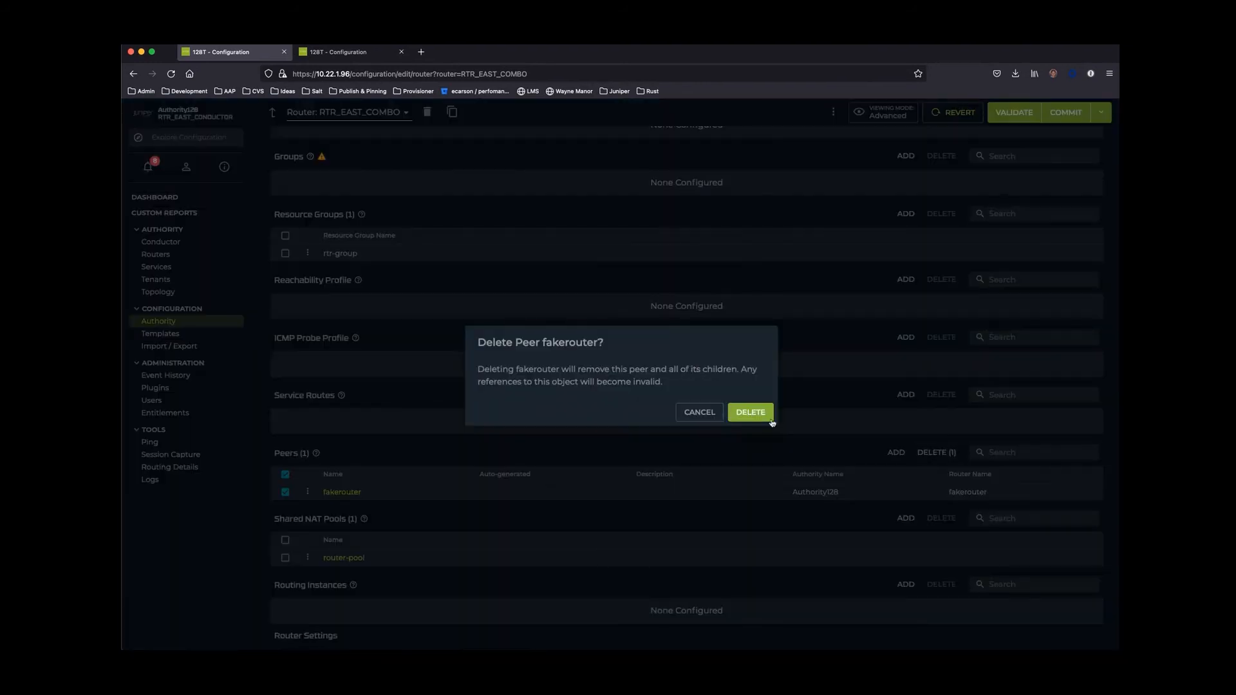
click(750, 412)
Review the admin's candidate configuration differences for the peer deletion, showing differences only
click(197, 138)
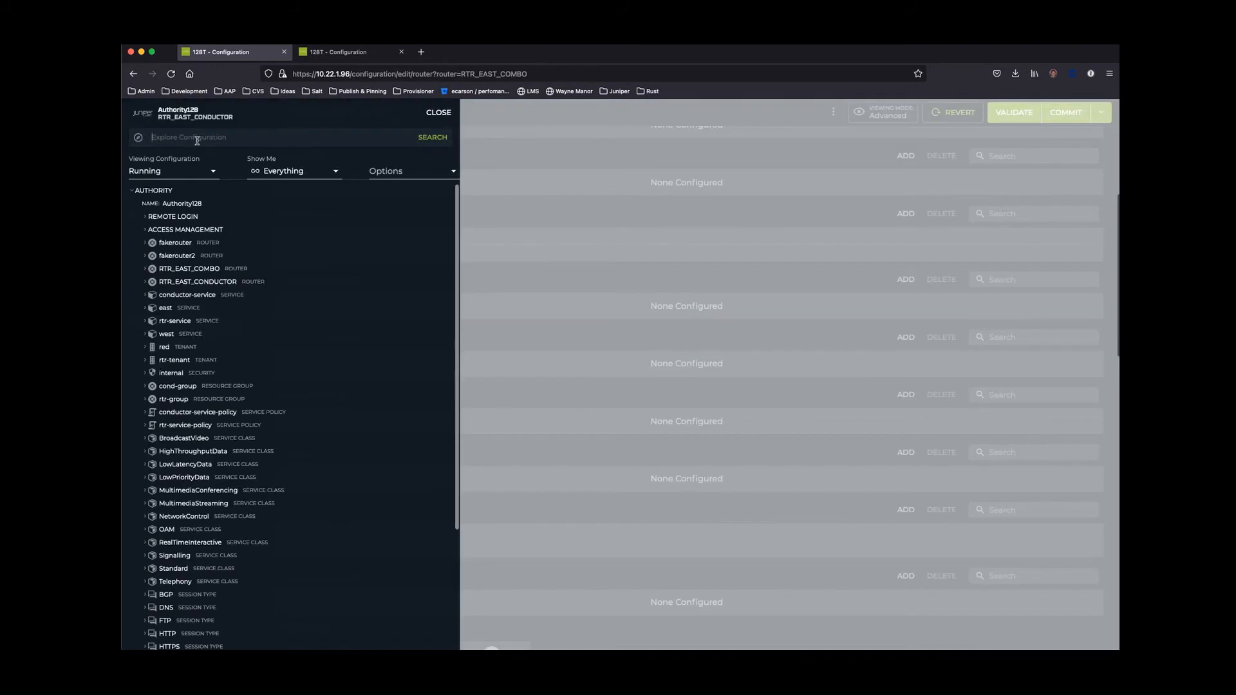
click(180, 171)
click(165, 204)
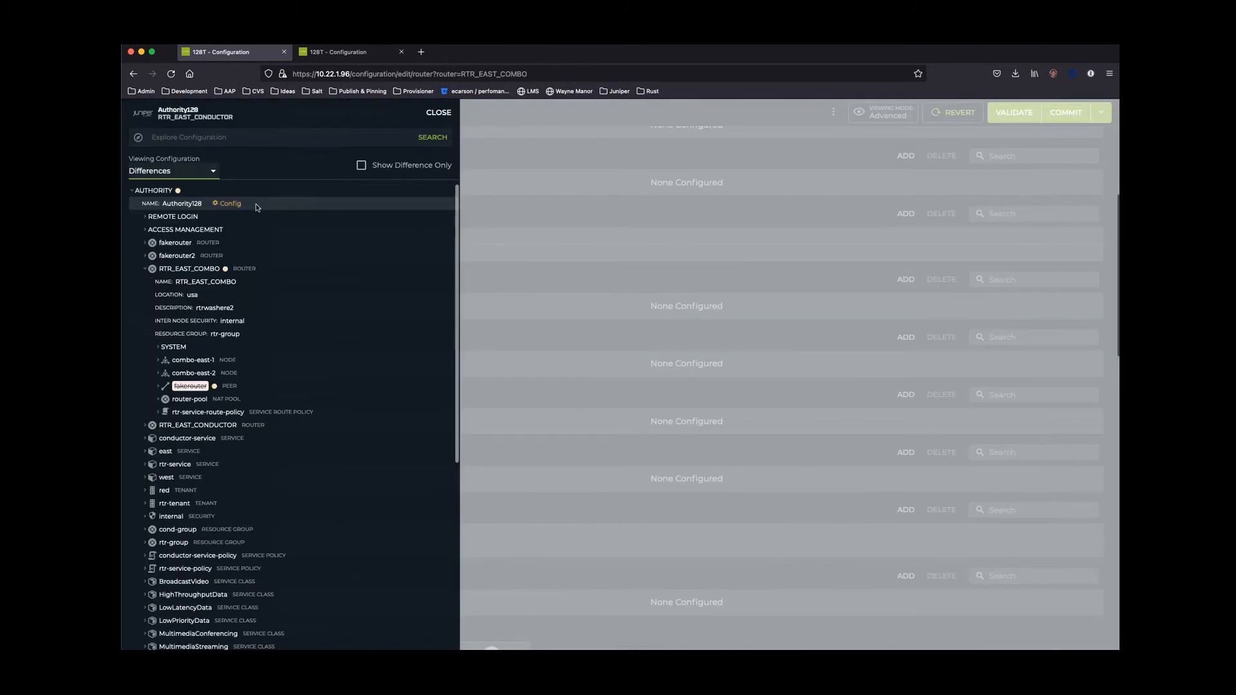
click(362, 165)
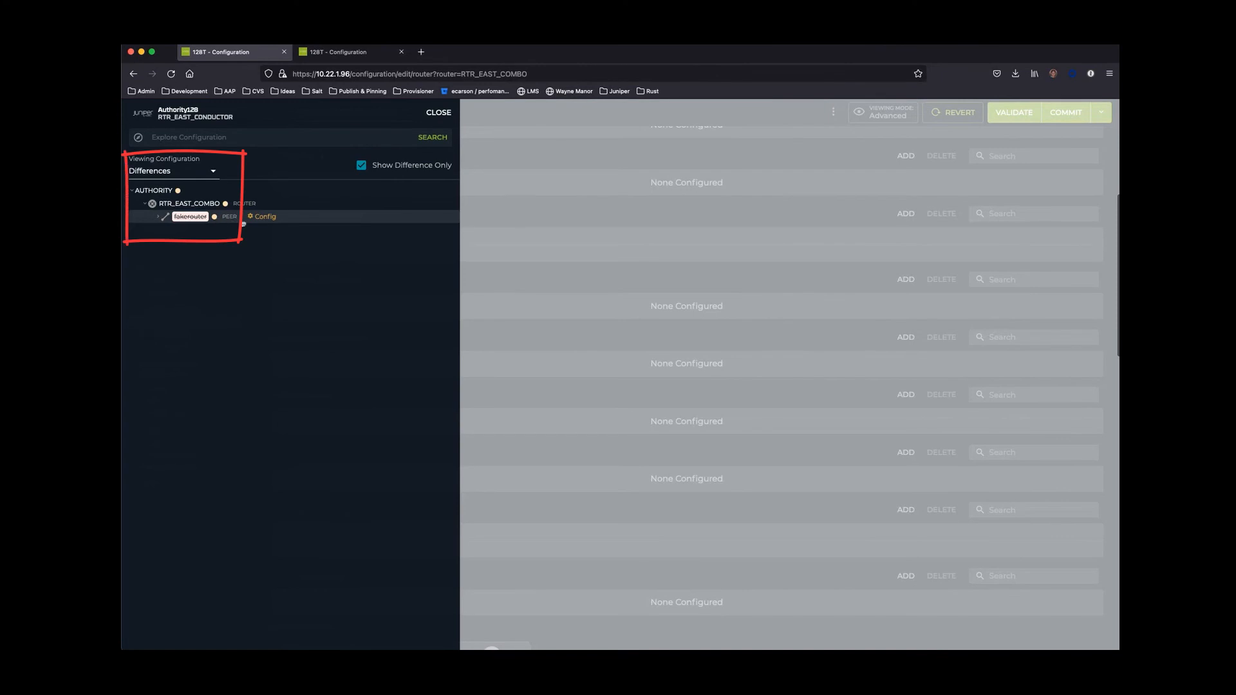
In the router user's session, set the description of the peer fakerouter to fakerouterpeer
click(341, 53)
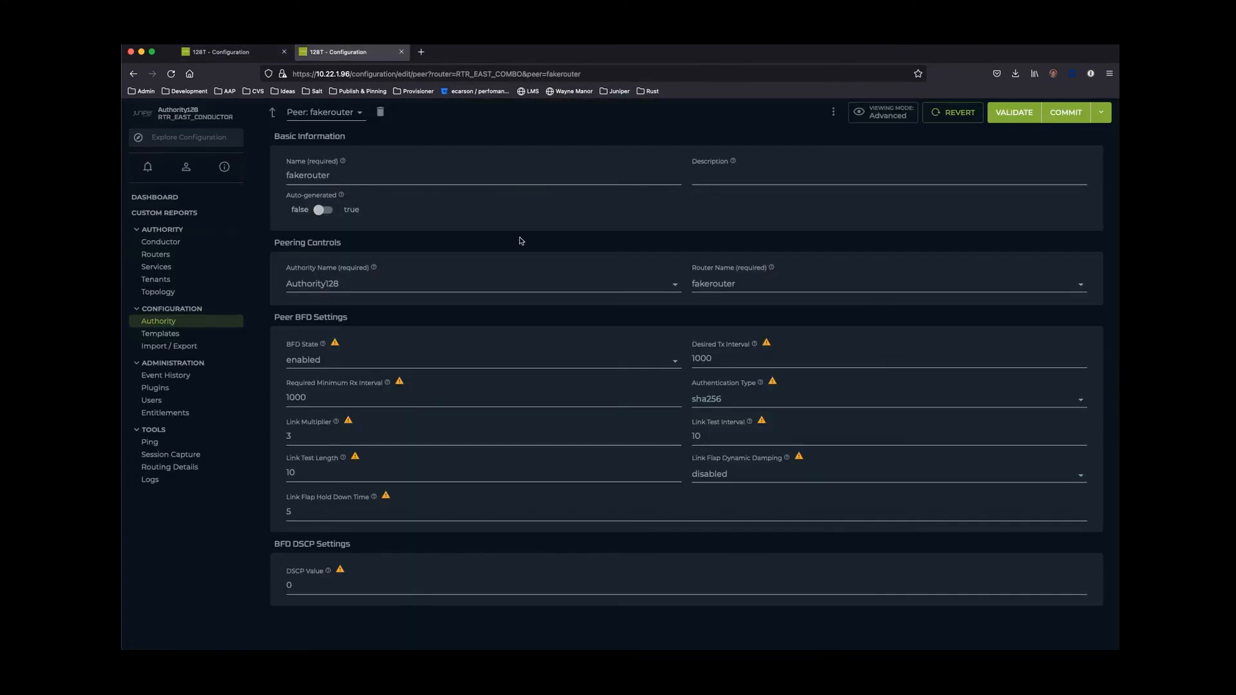
click(701, 182)
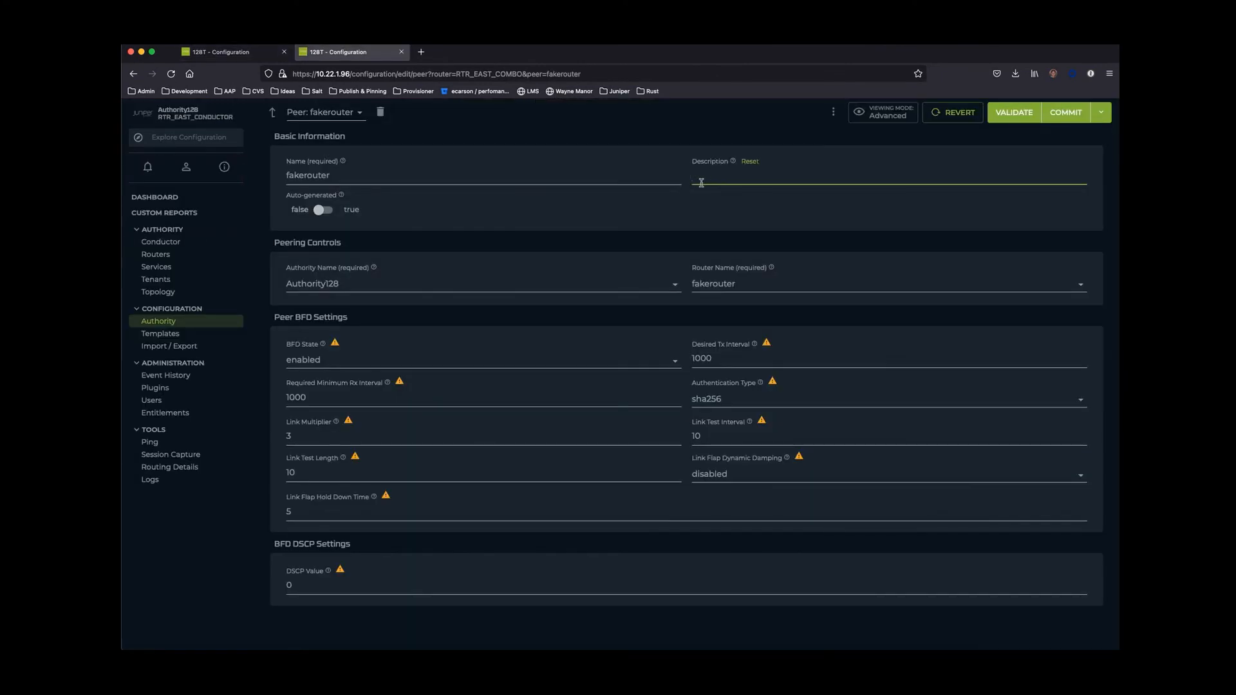
text(fakerouterpeer)
click(752, 224)
Review the router user's candidate differences for the peer description, showing differences only, and return to the admin session
click(200, 138)
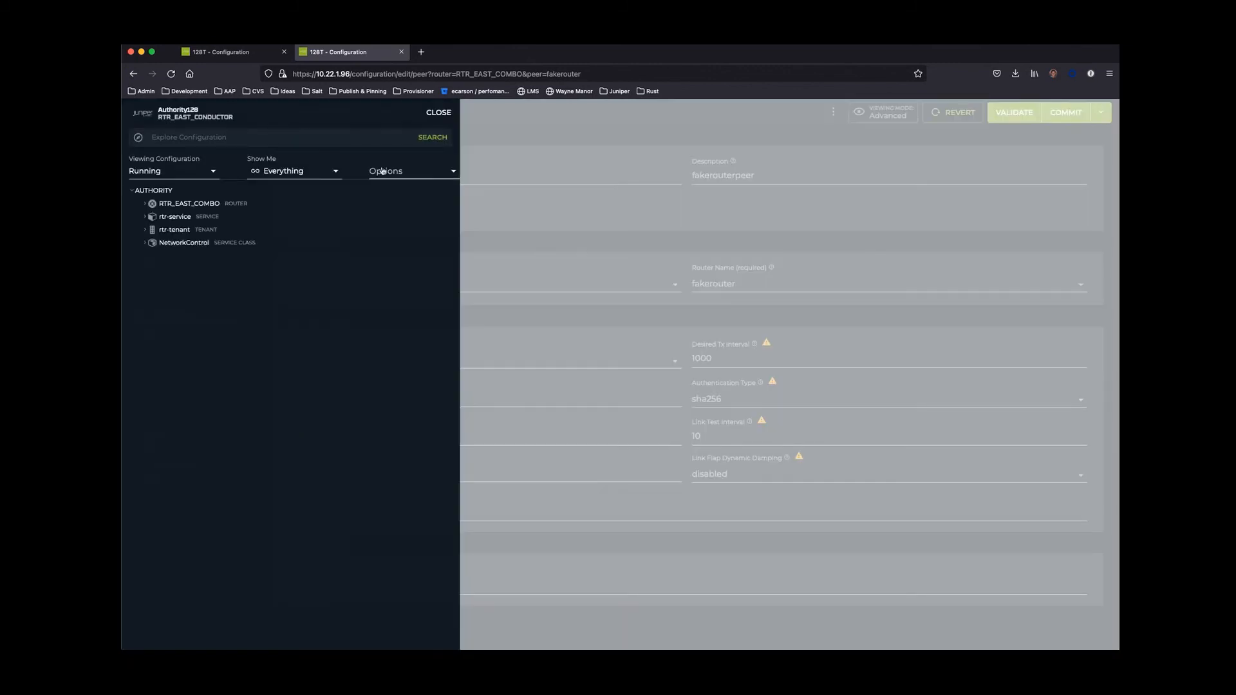
click(166, 172)
click(164, 208)
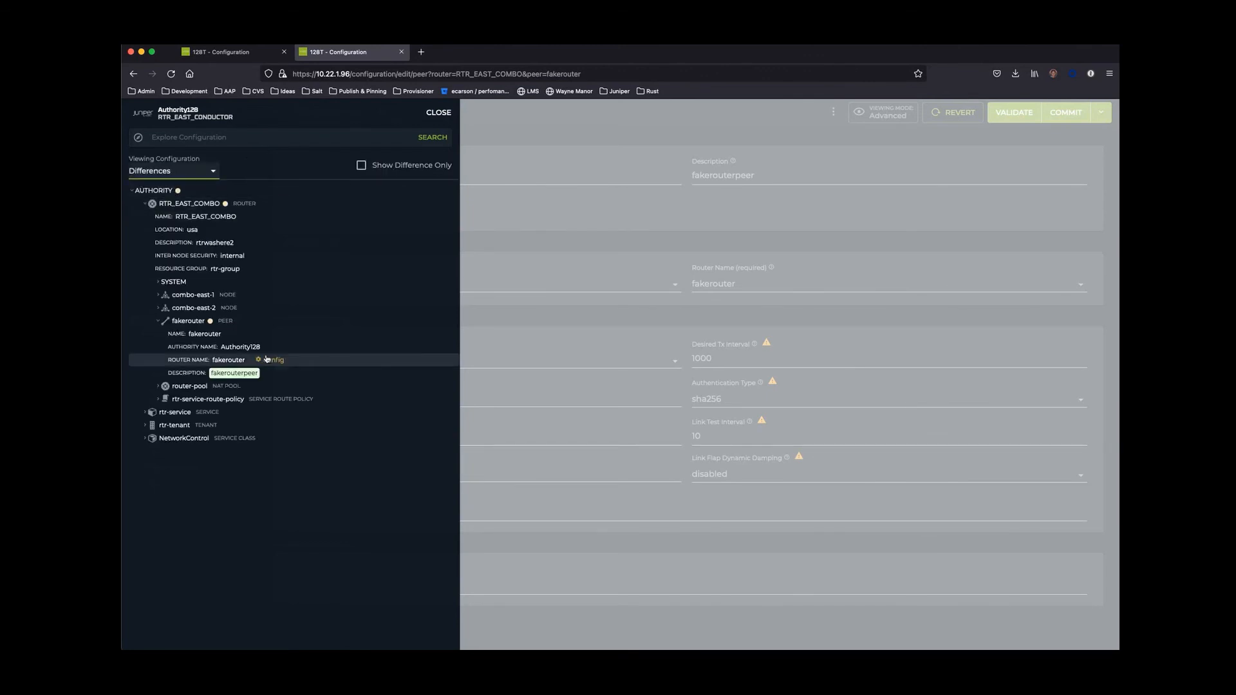
click(361, 166)
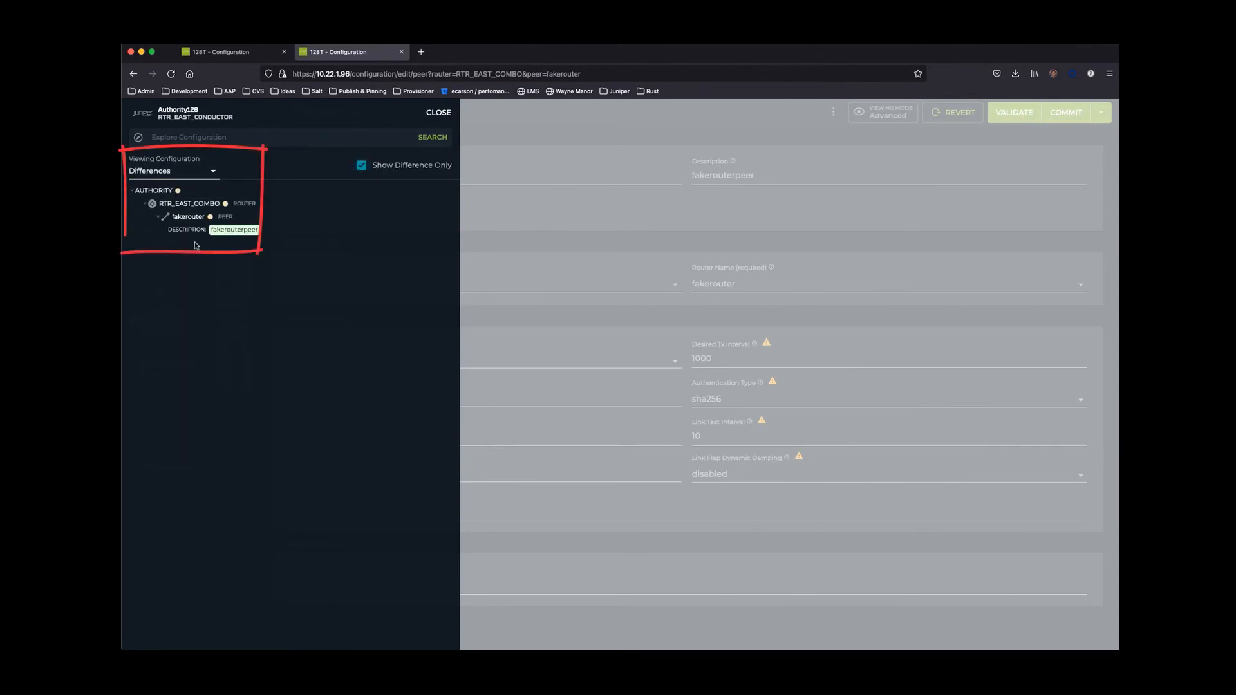
click(214, 50)
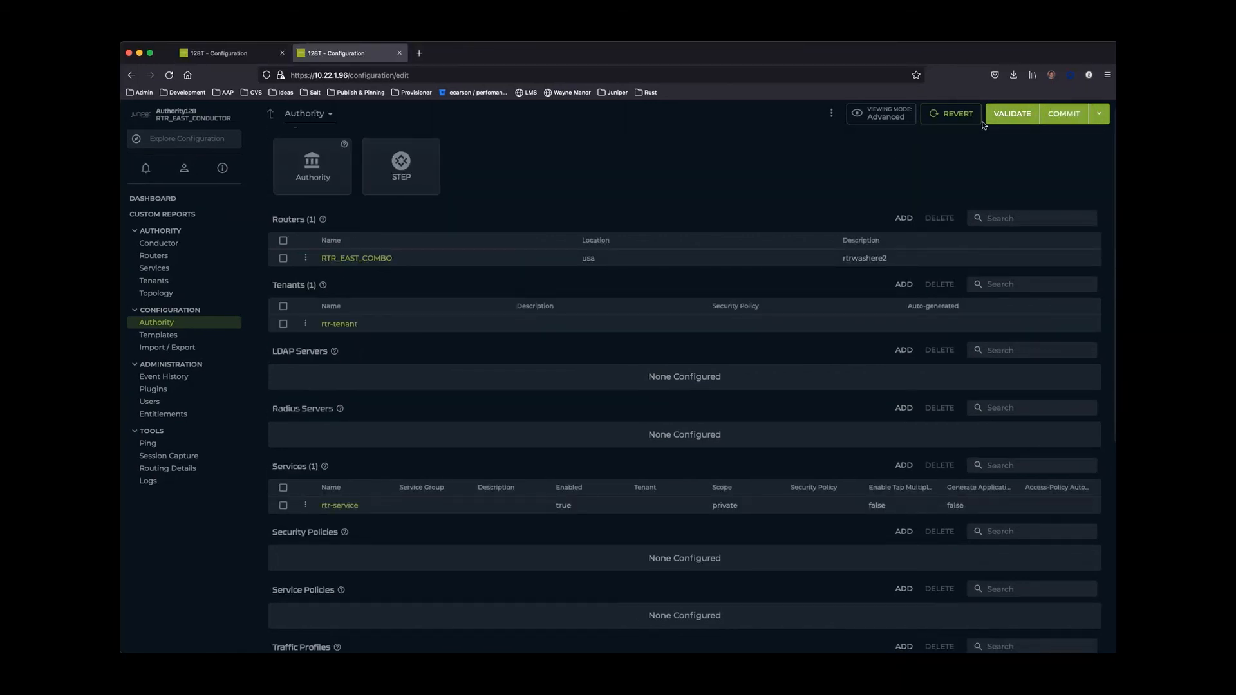
Try to commit the router user's candidate configuration containing the fakerouter peer description, and close the commit report
click(1057, 120)
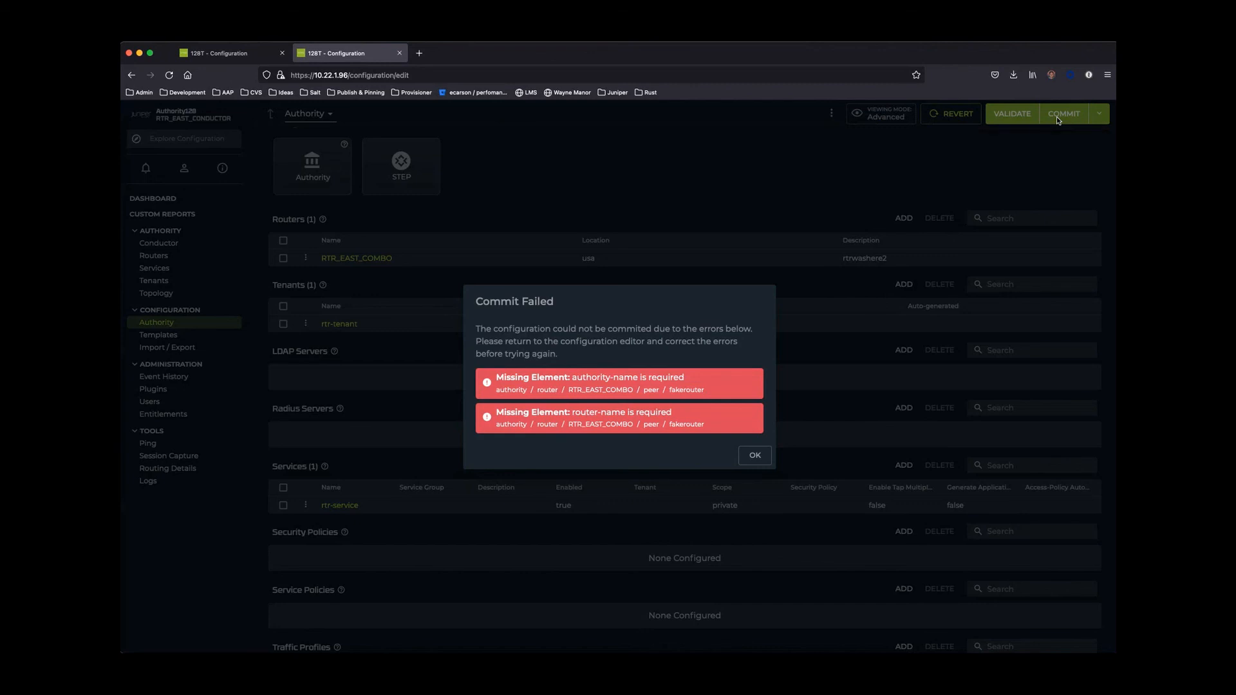
click(755, 455)
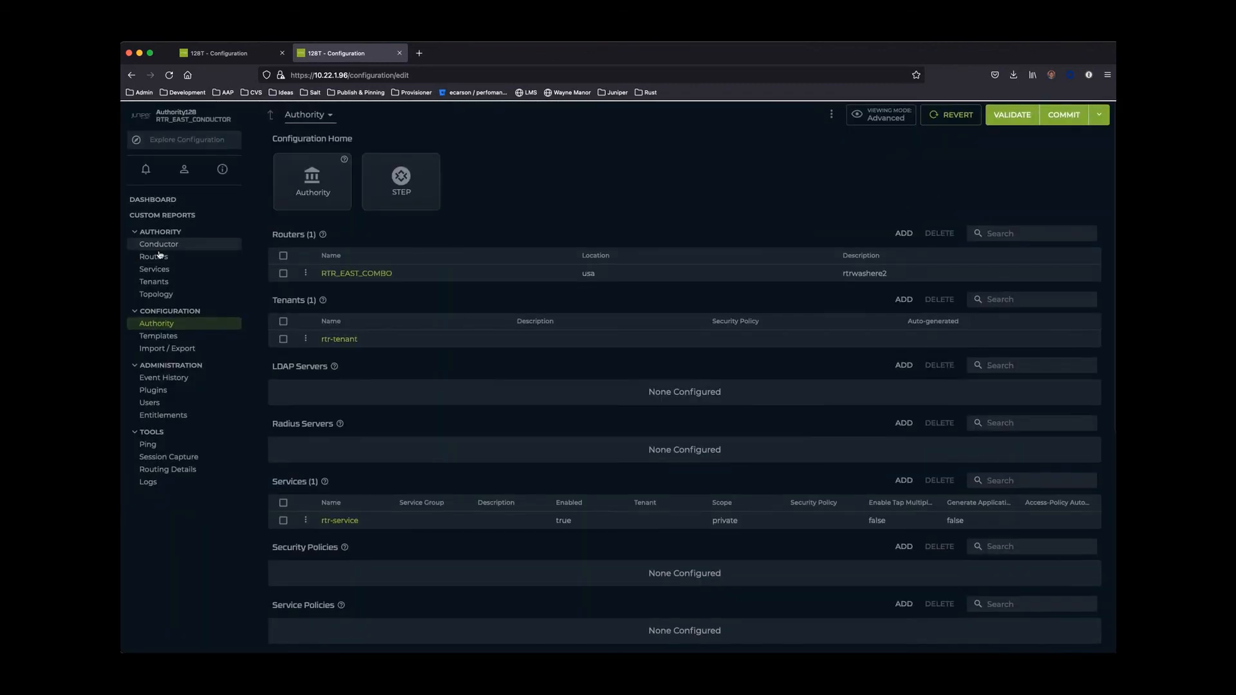
Open the RTR_EAST_COMBO router's configuration and inspect the fakerouter peer's settings, including its description and required peering fields
click(153, 255)
click(310, 155)
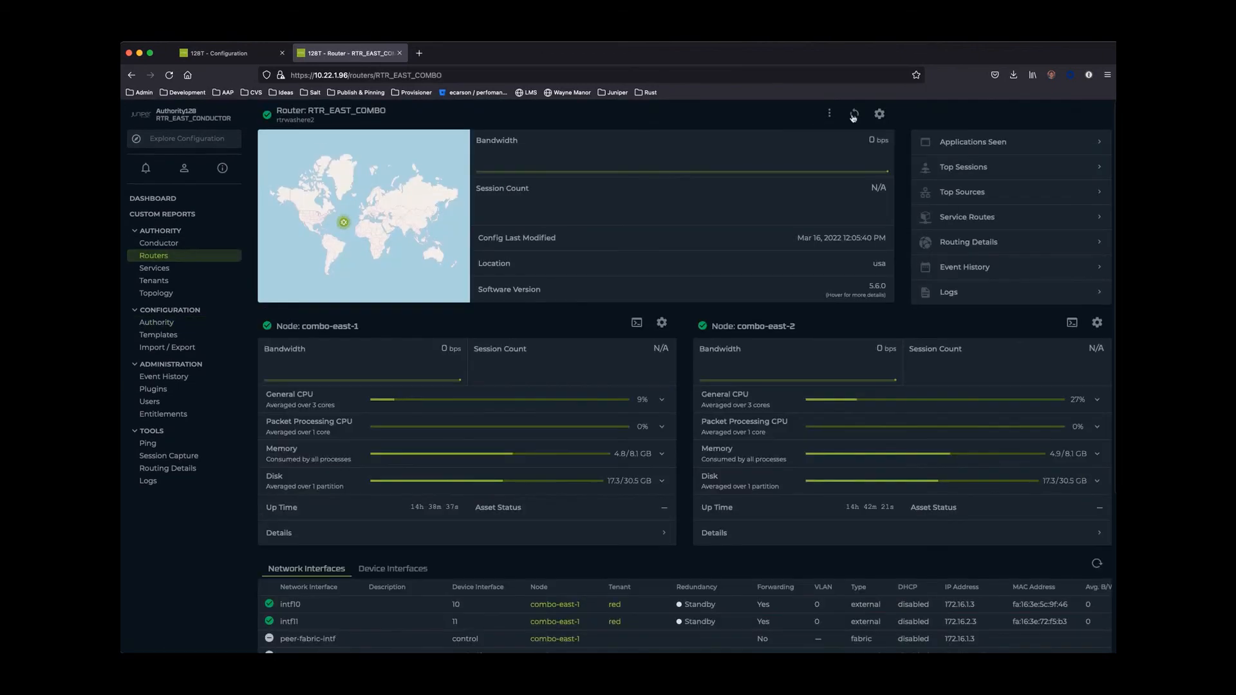
click(878, 114)
scroll(307, 488, down, 5)
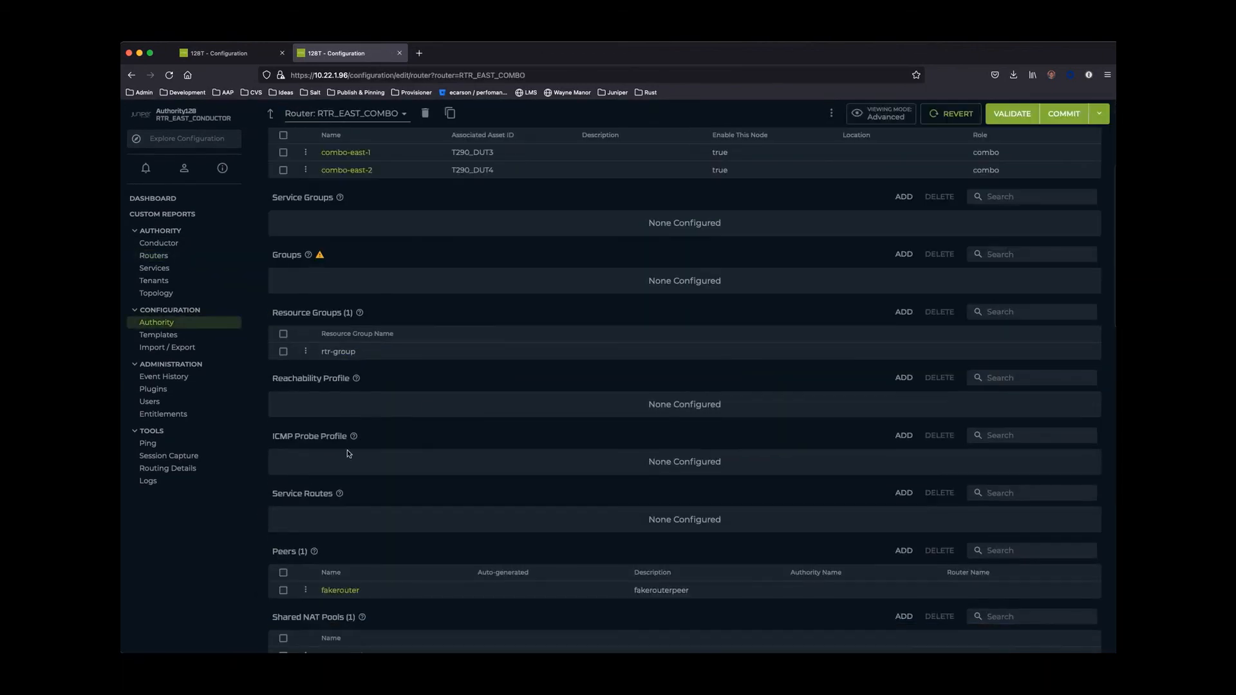
scroll(349, 474, down, 2)
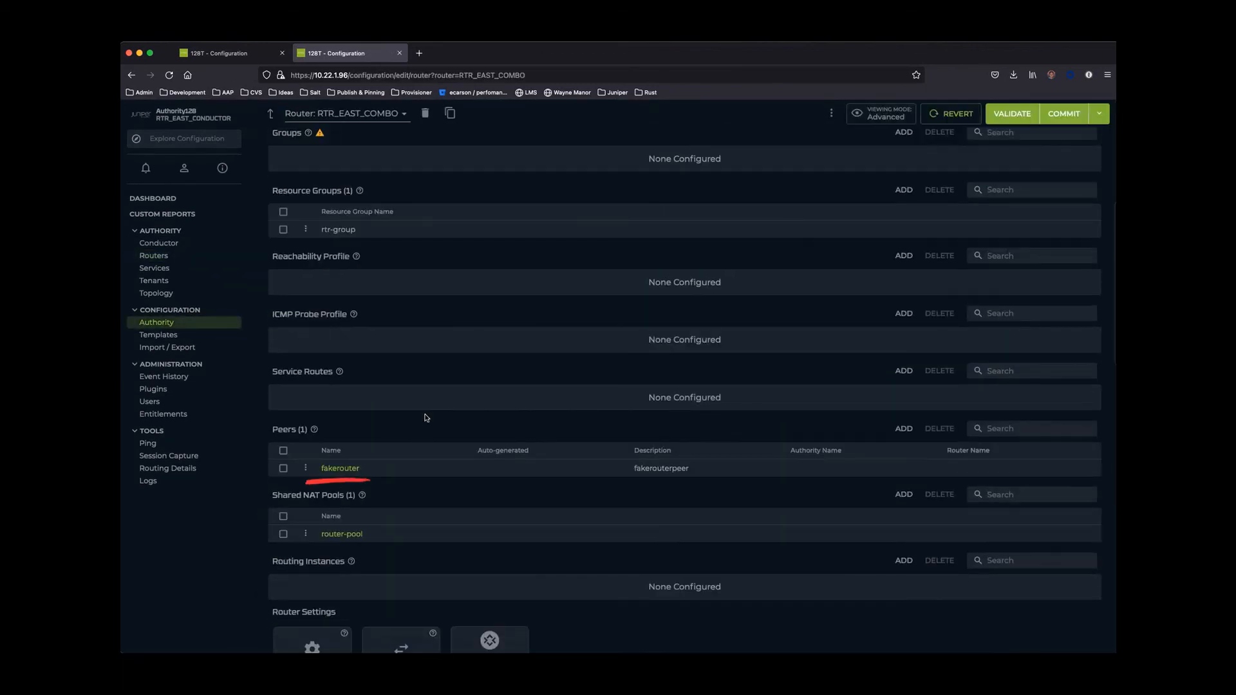
click(340, 468)
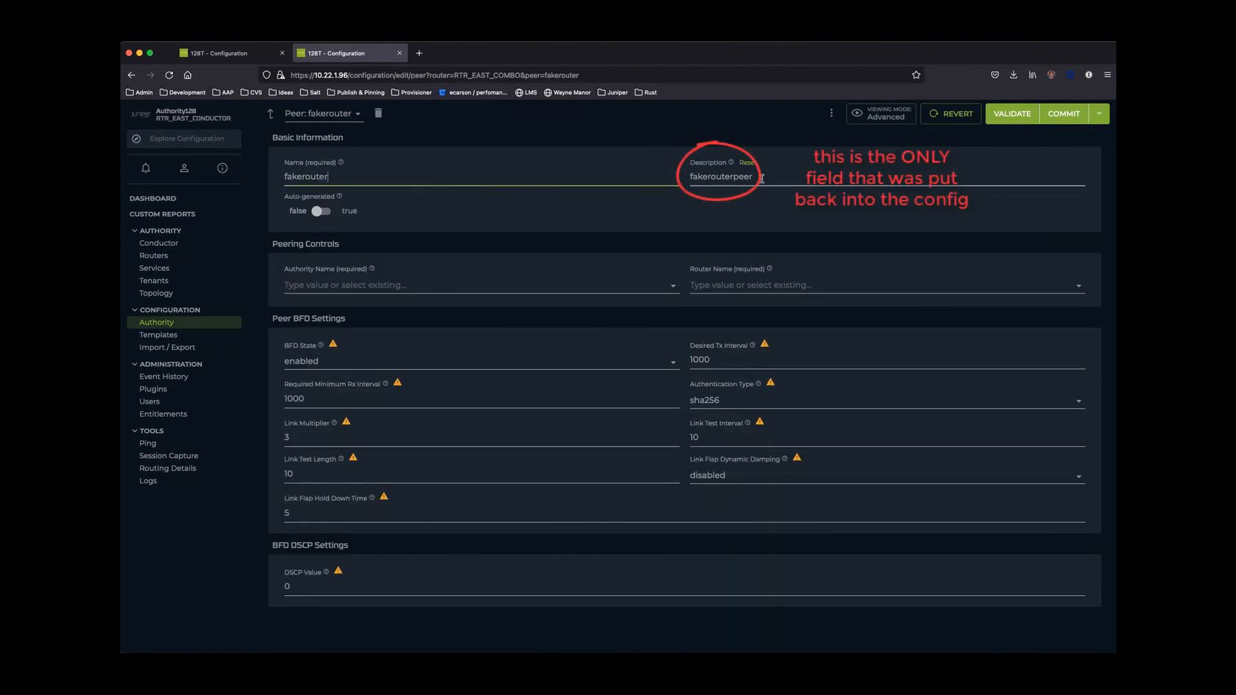
click(761, 178)
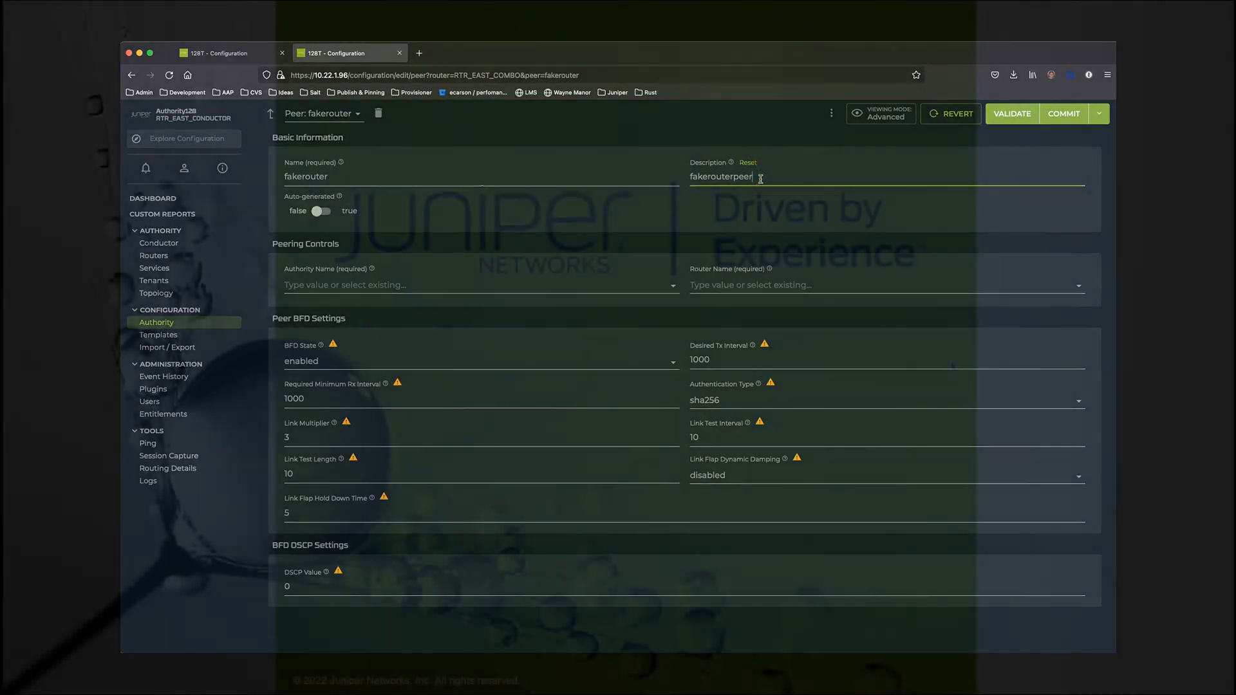